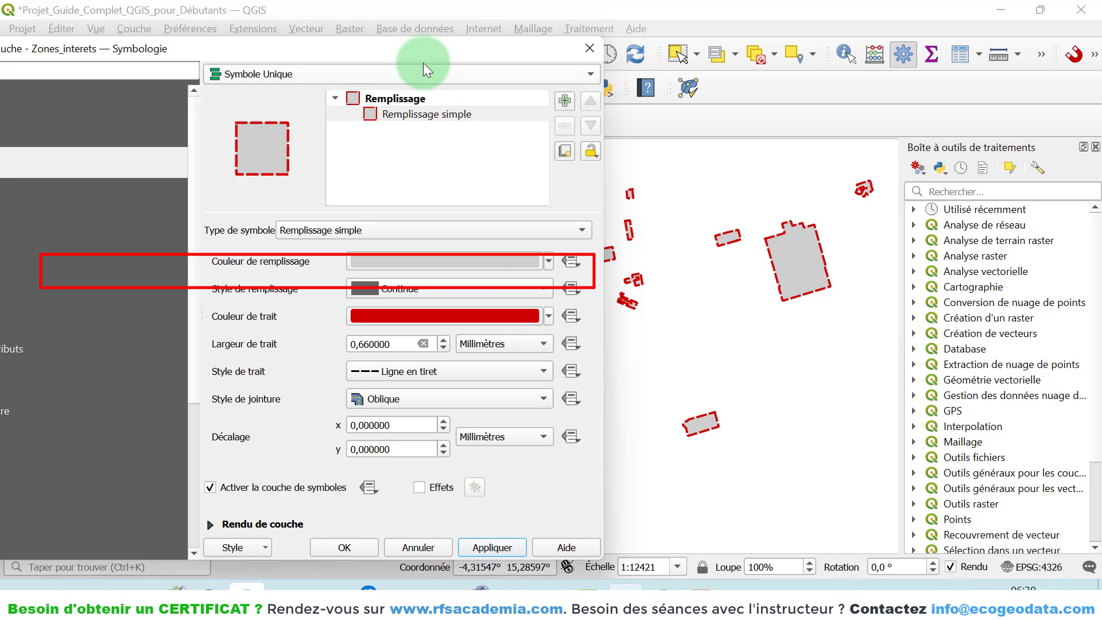
{"action": "left_click_drag", "start_coordinate": [417, 50], "coordinate": [556, 42]}
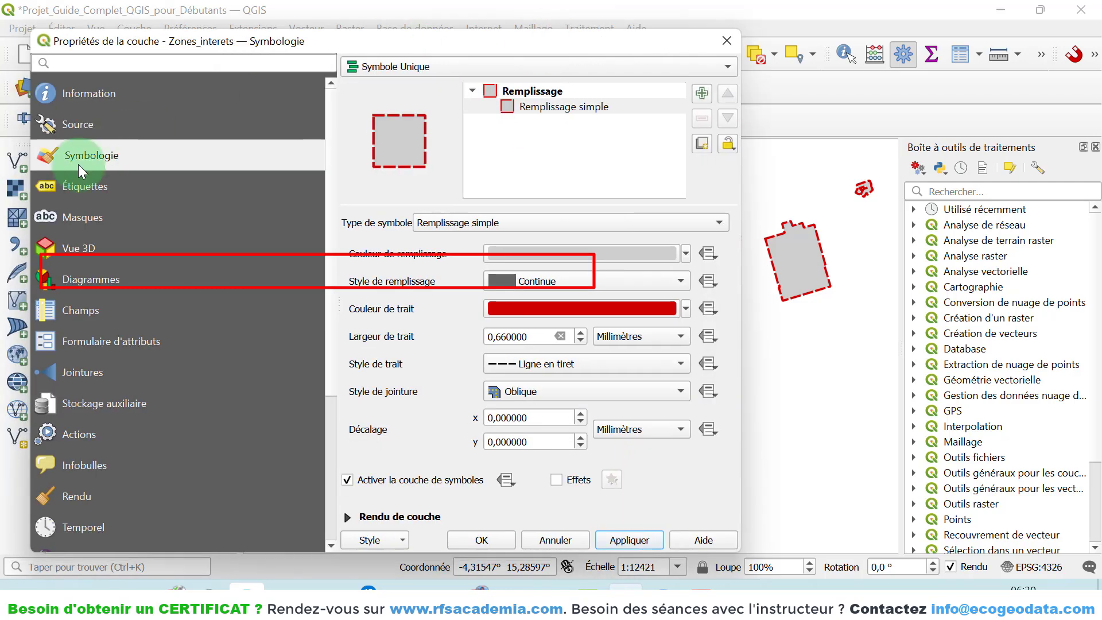
{"action": "left_click", "coordinate": [78, 188]}
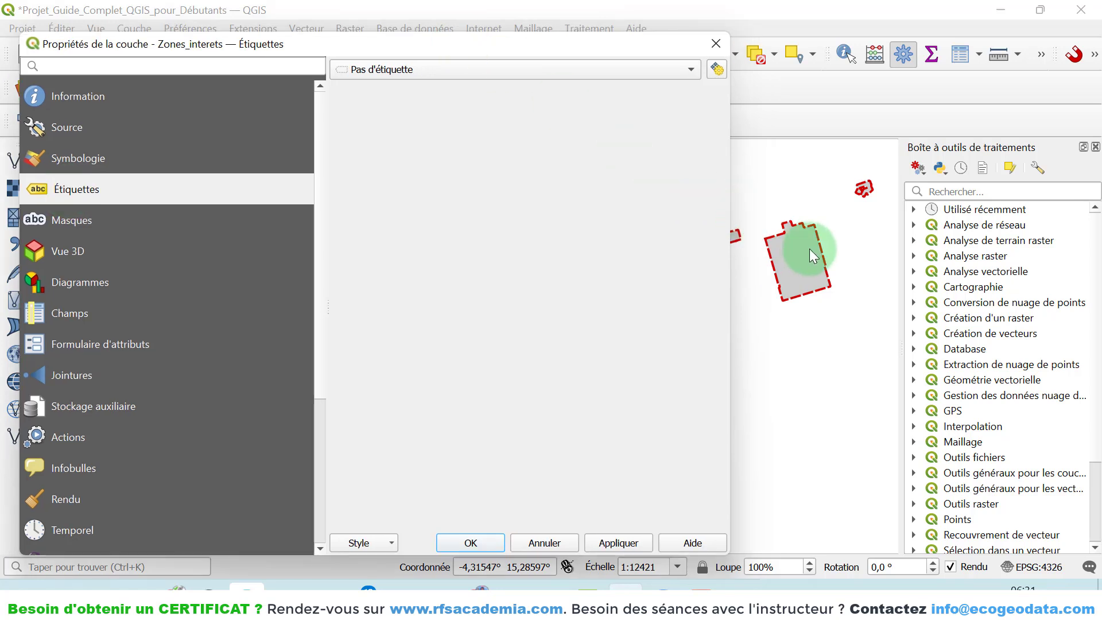
{"action": "left_click_drag", "start_coordinate": [481, 43], "coordinate": [450, 47]}
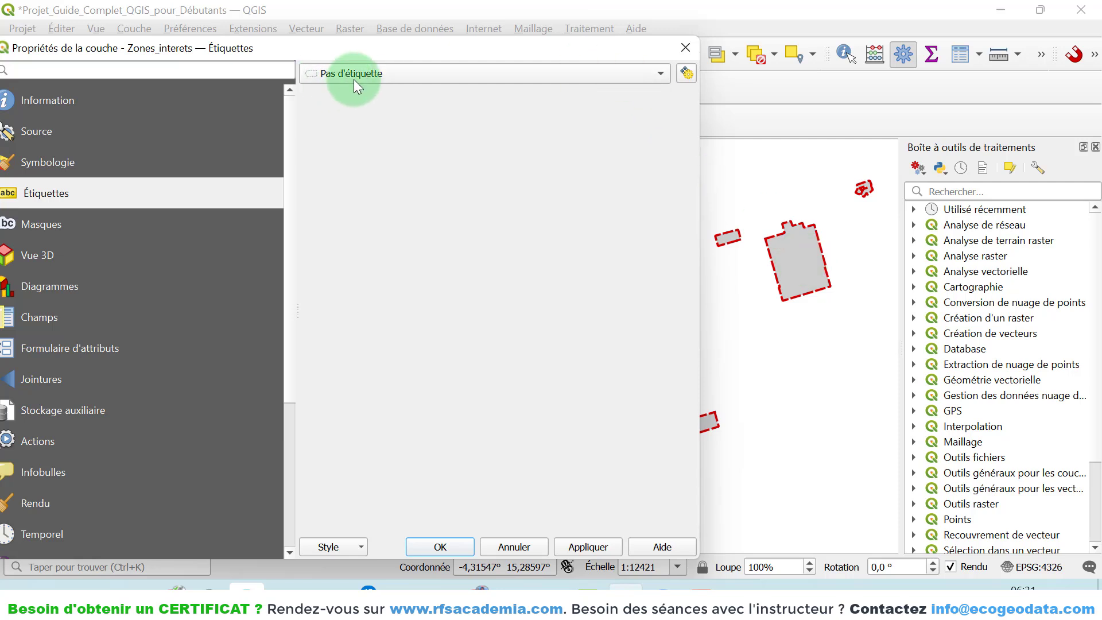
{"action": "left_click", "coordinate": [375, 73]}
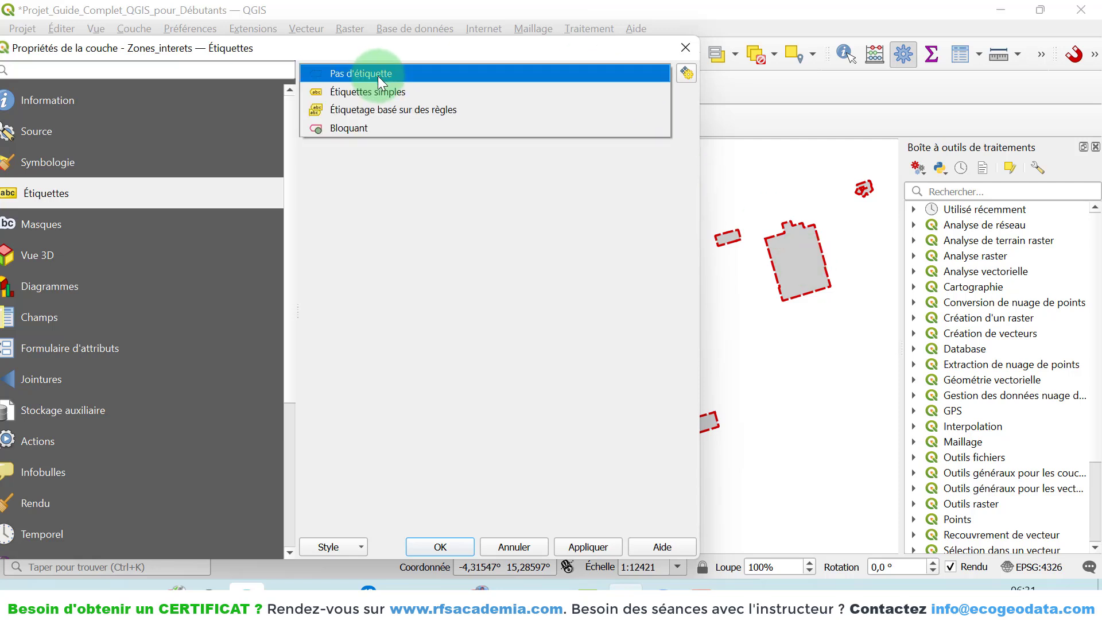
{"action": "left_click", "coordinate": [358, 91]}
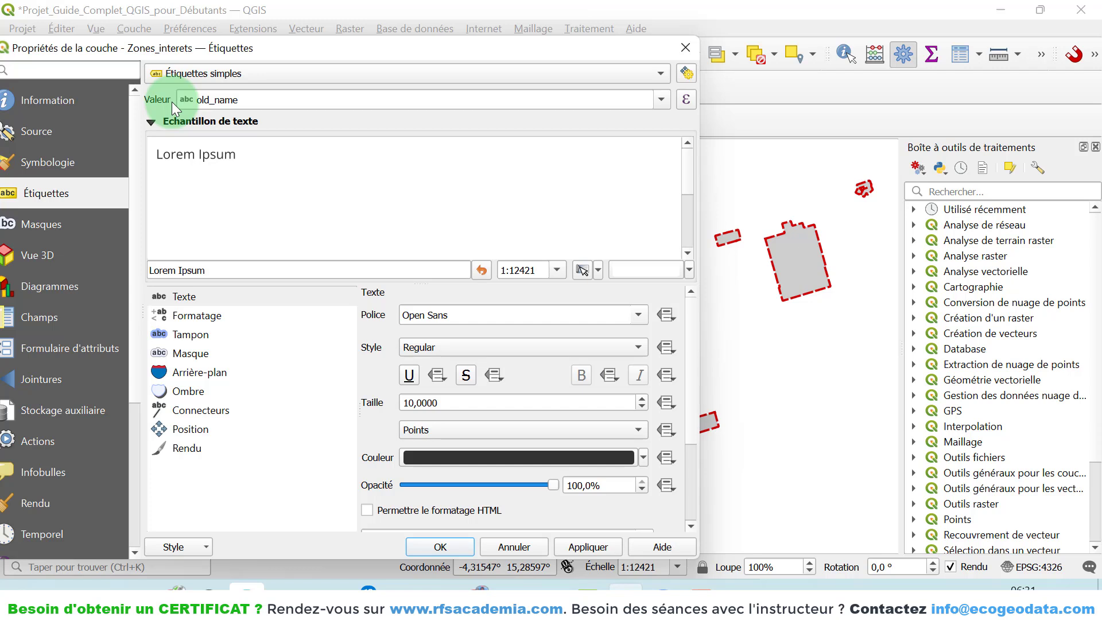
{"action": "left_click", "coordinate": [666, 98]}
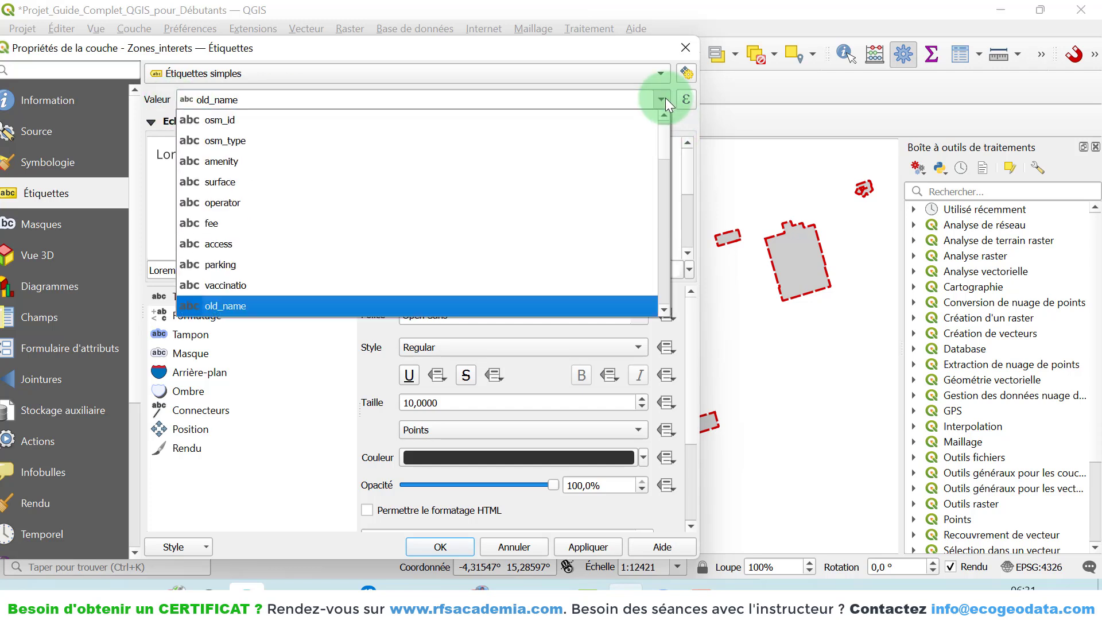
{"action": "scroll", "coordinate": [440, 172], "scroll_direction": "up", "scroll_amount": 1}
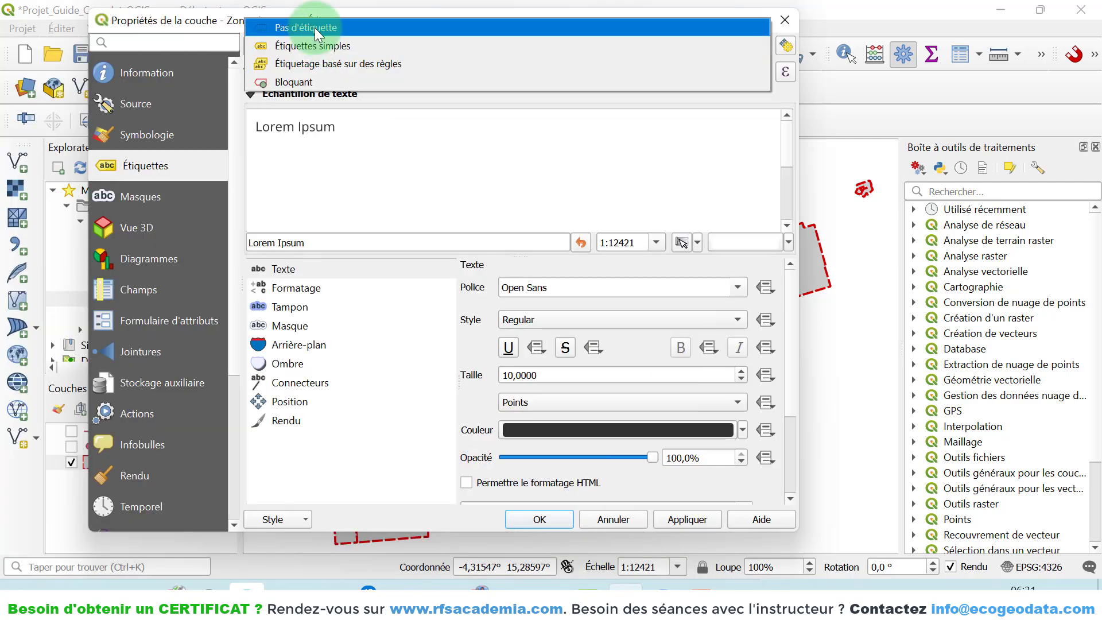
{"action": "left_click", "coordinate": [314, 27]}
{"action": "left_click", "coordinate": [563, 524]}
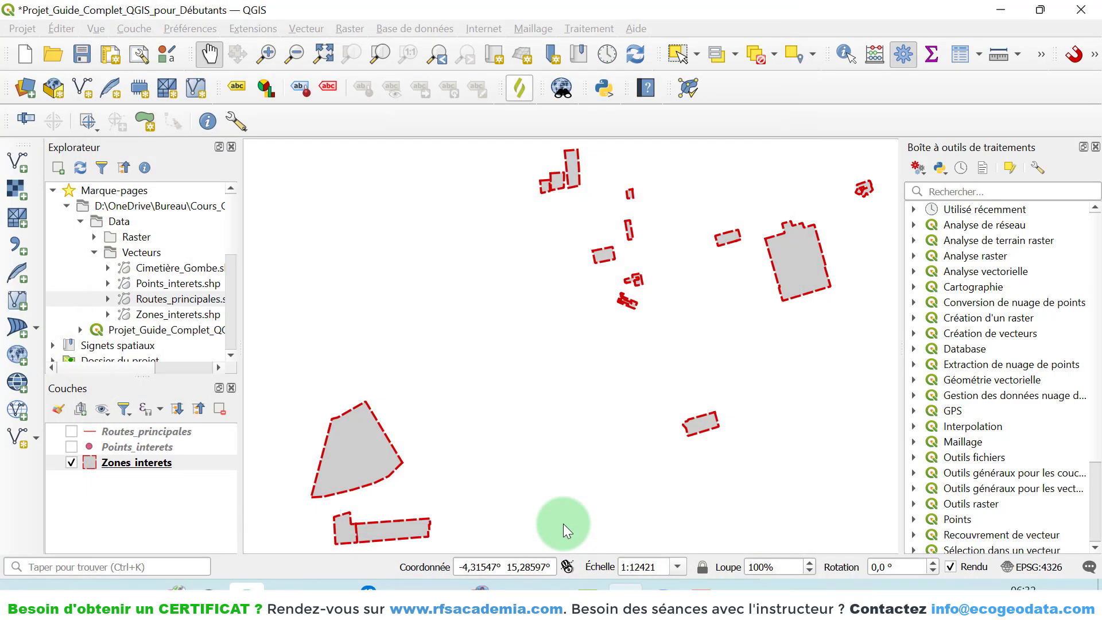
- Examine the Zones_interets attribute table to find which field holds the place names, and close it
{"action": "right_click", "coordinate": [123, 463]}
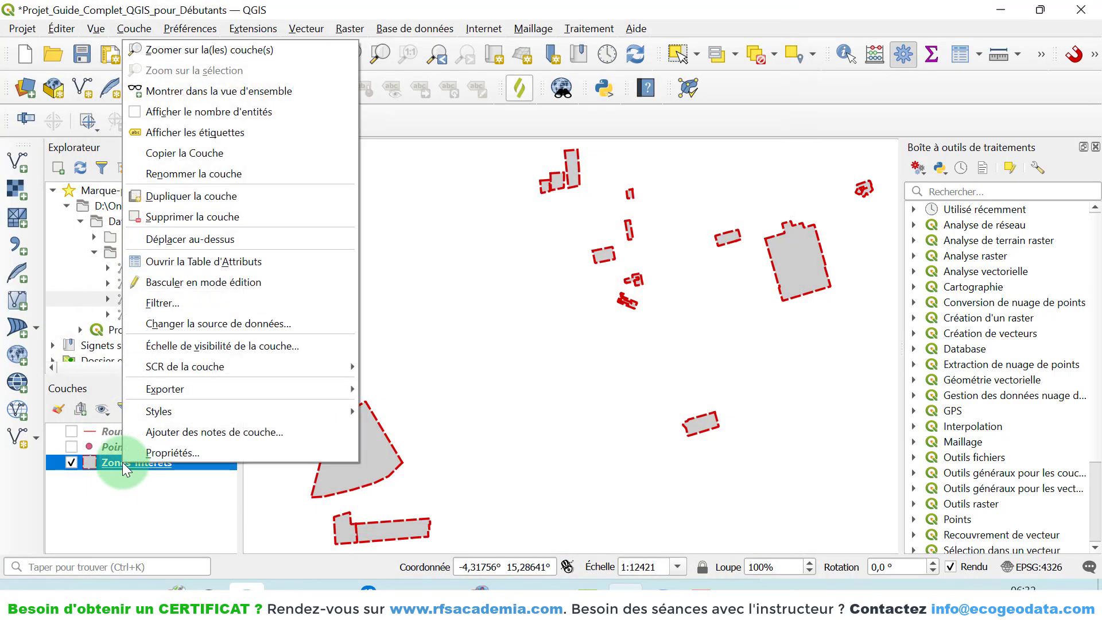
{"action": "left_click", "coordinate": [198, 261]}
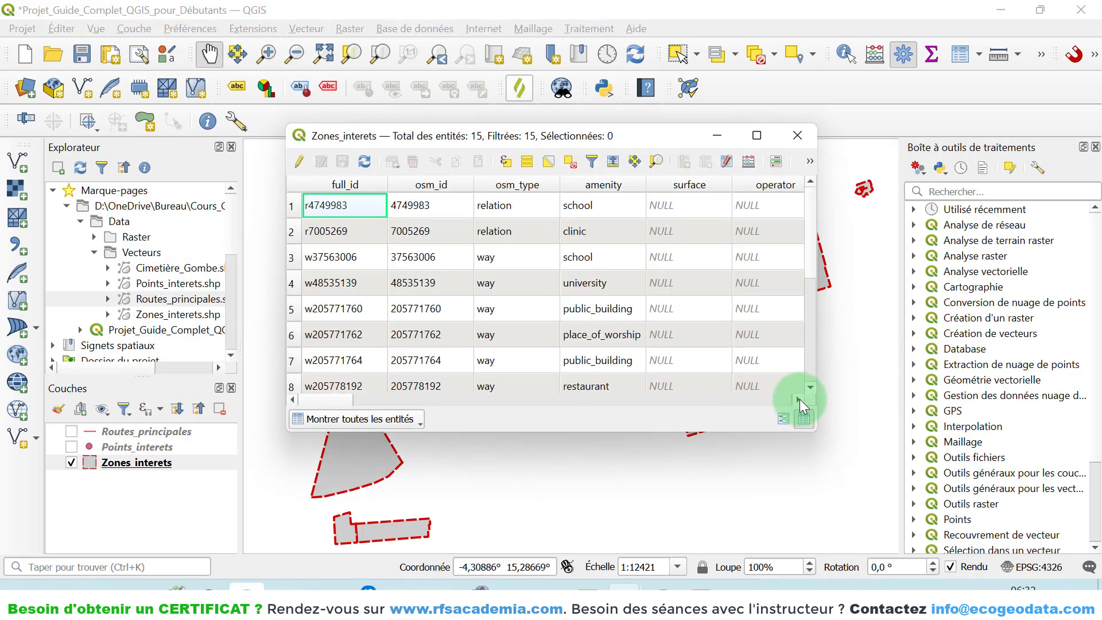
{"action": "left_click", "coordinate": [800, 399]}
{"action": "left_click", "coordinate": [800, 398]}
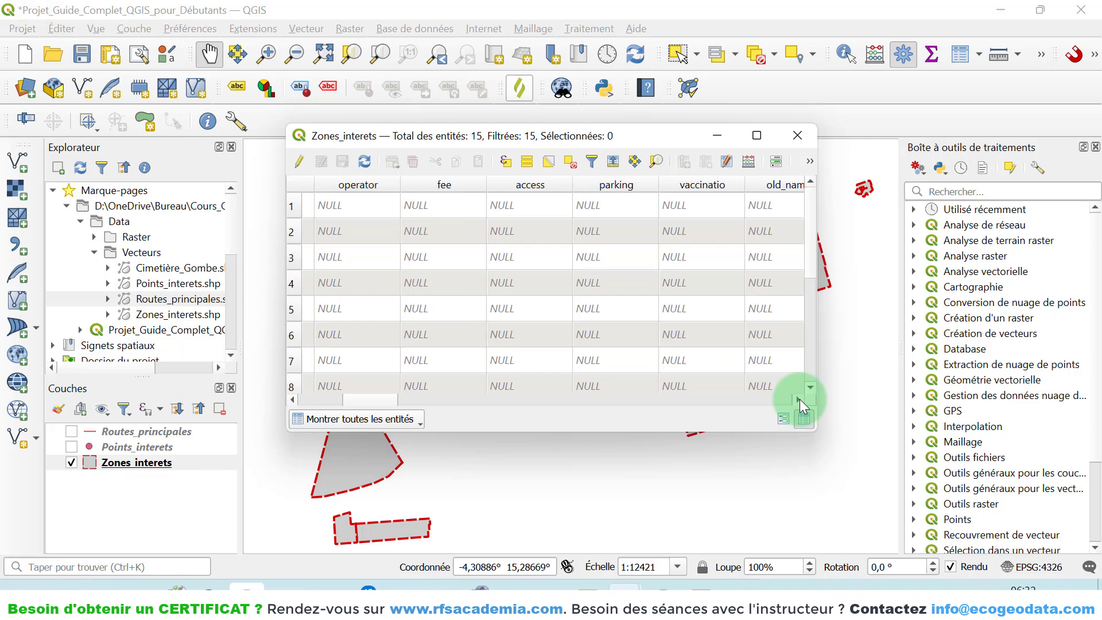
{"action": "left_click", "coordinate": [800, 399]}
{"action": "left_click", "coordinate": [801, 398]}
{"action": "left_click", "coordinate": [800, 399]}
{"action": "left_click", "coordinate": [800, 398]}
{"action": "left_click", "coordinate": [800, 399]}
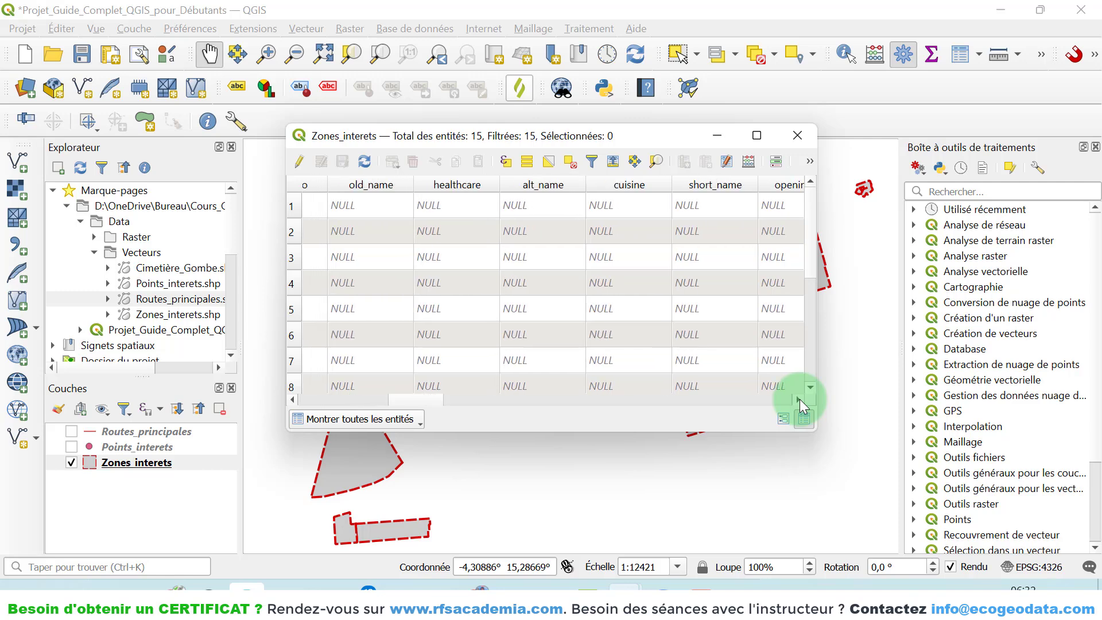
{"action": "left_click", "coordinate": [800, 399]}
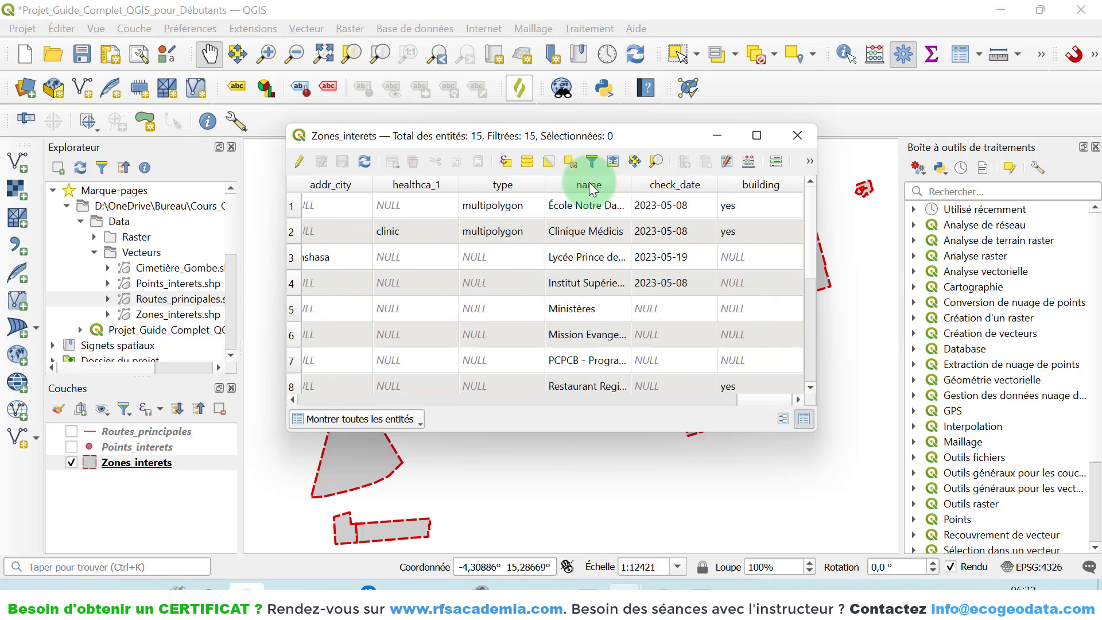
{"action": "left_click", "coordinate": [797, 136]}
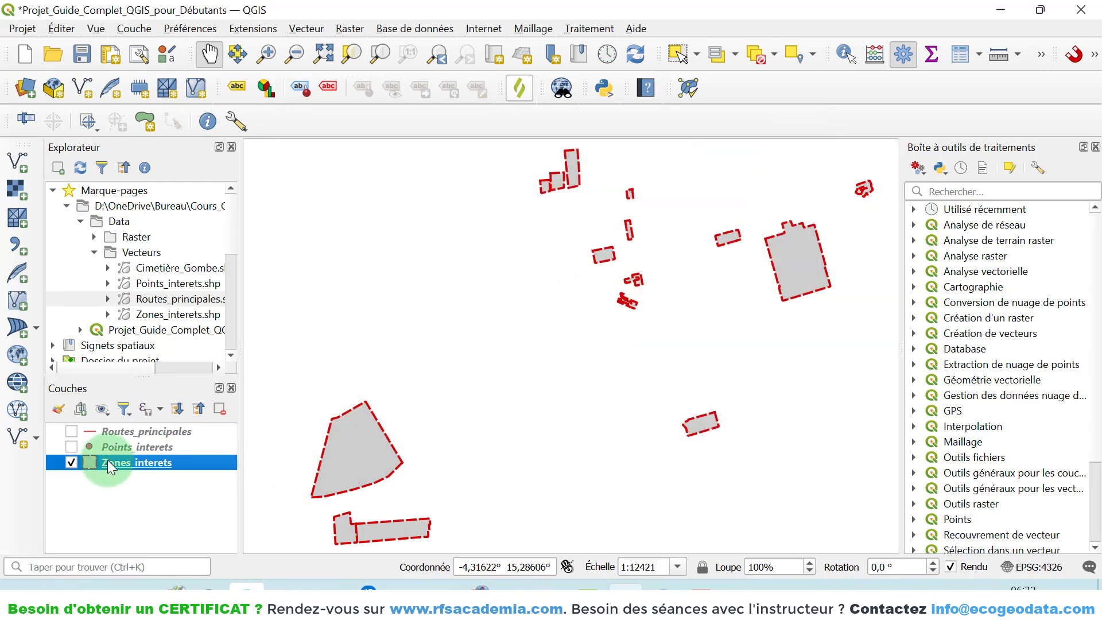
- Enable simple labels (Étiquettes simples) on the Zones_interets layer, using the name field as the label value
{"action": "right_click", "coordinate": [107, 460]}
{"action": "left_click", "coordinate": [124, 451]}
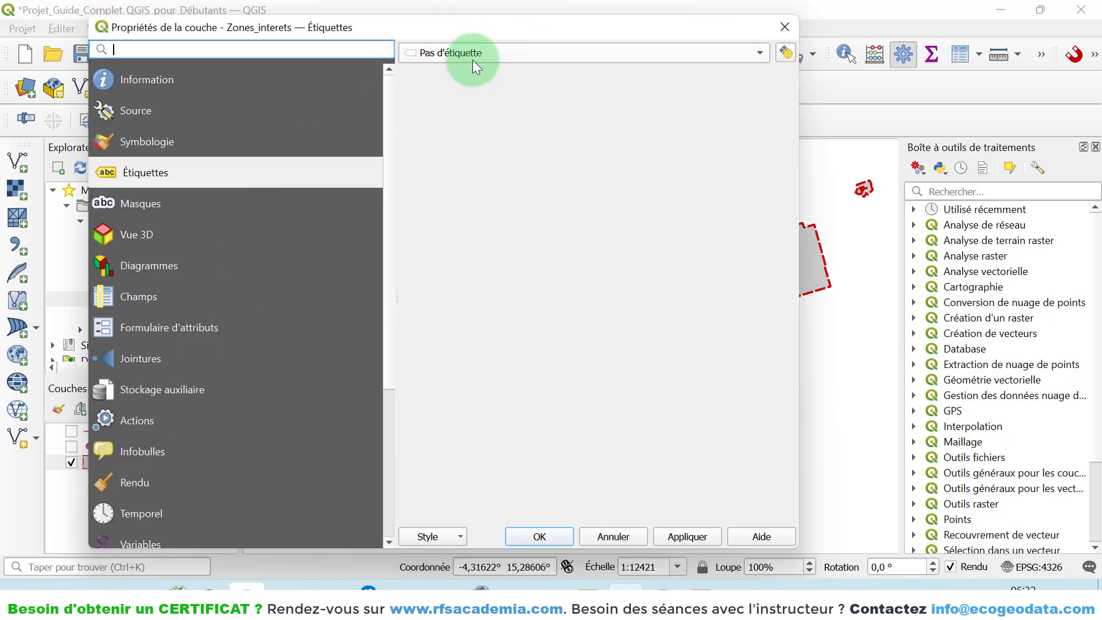
{"action": "left_click", "coordinate": [466, 56]}
{"action": "left_click", "coordinate": [458, 69]}
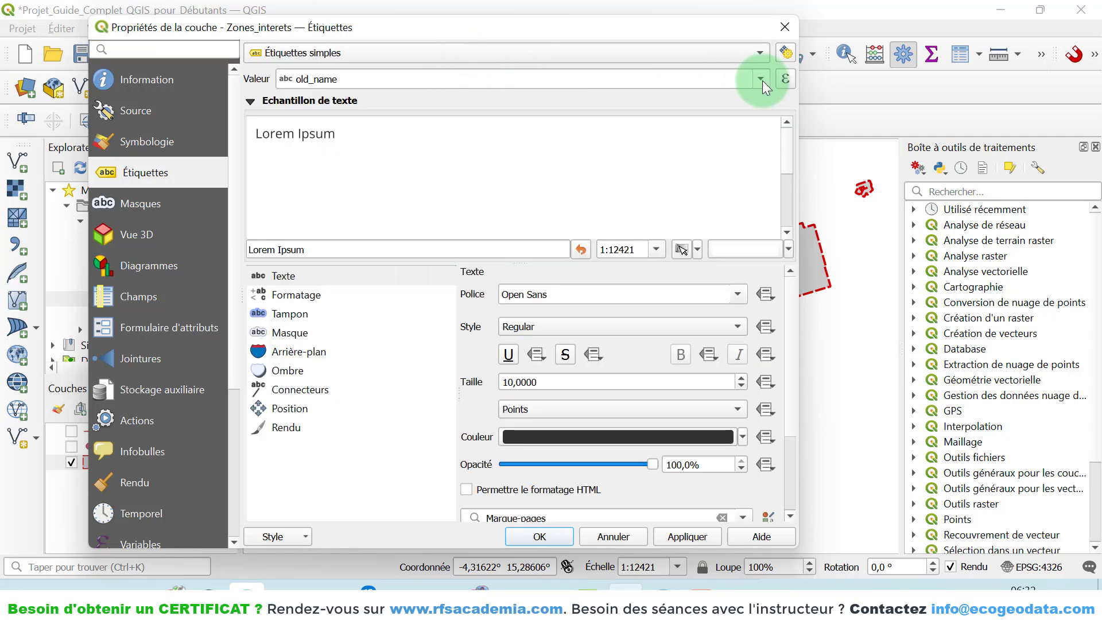
{"action": "left_click", "coordinate": [761, 80]}
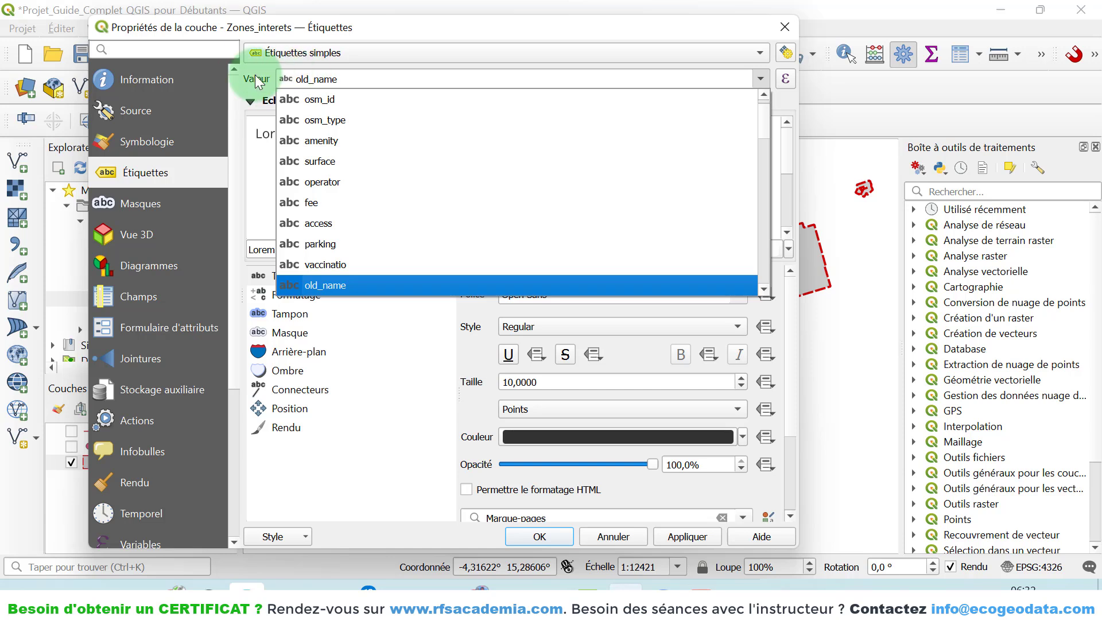
{"action": "scroll", "coordinate": [355, 192], "scroll_direction": "down", "scroll_amount": 10}
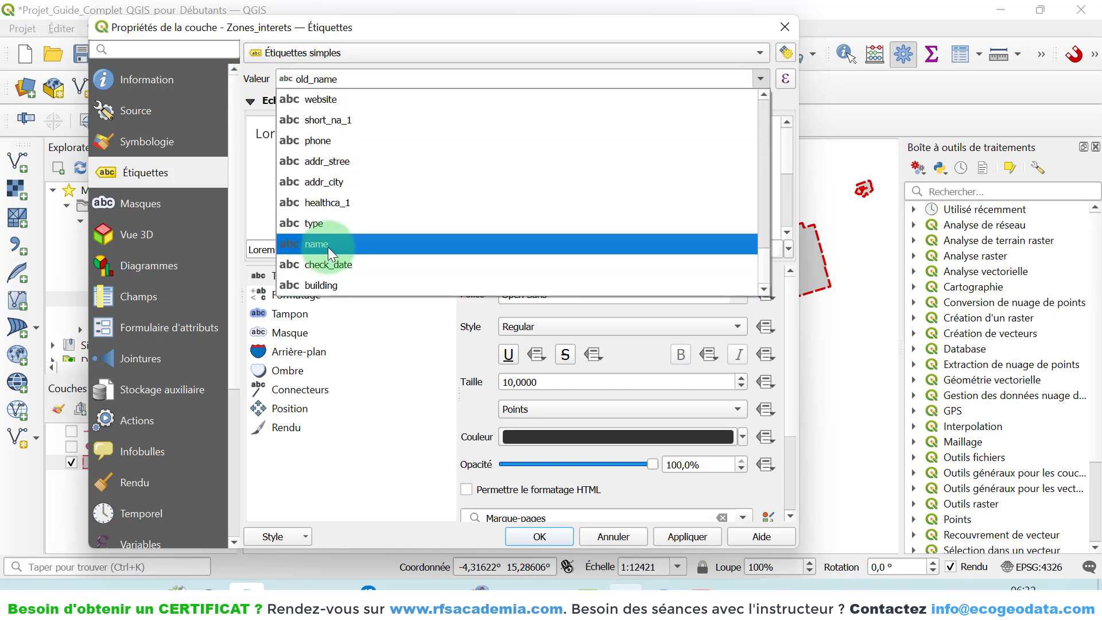
{"action": "left_click", "coordinate": [327, 246]}
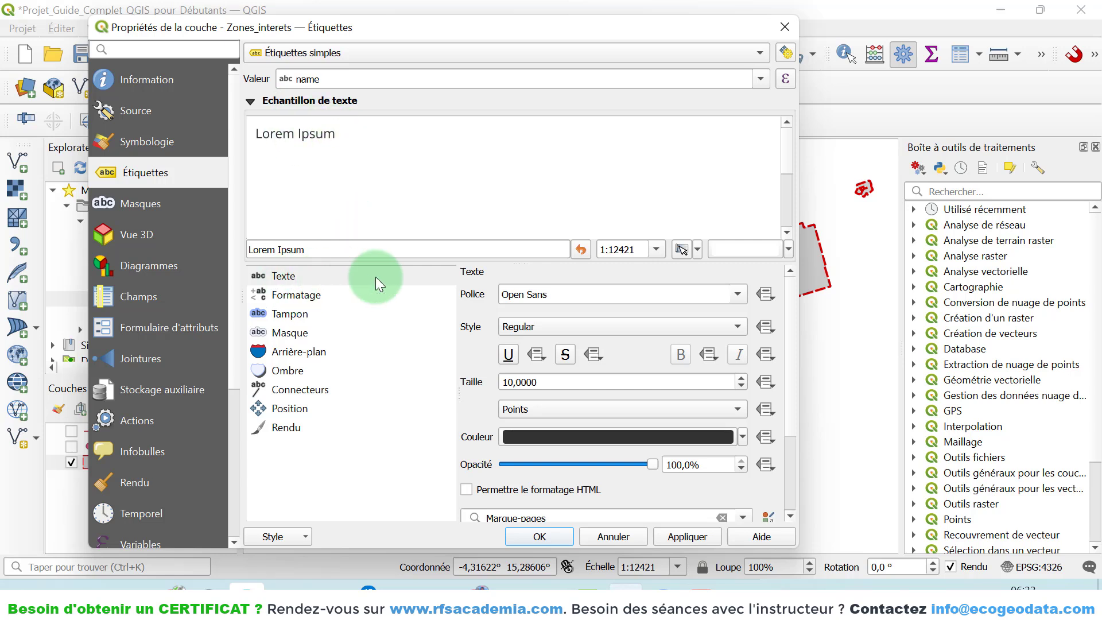
- Set the label font to Arial
{"action": "left_click", "coordinate": [736, 295]}
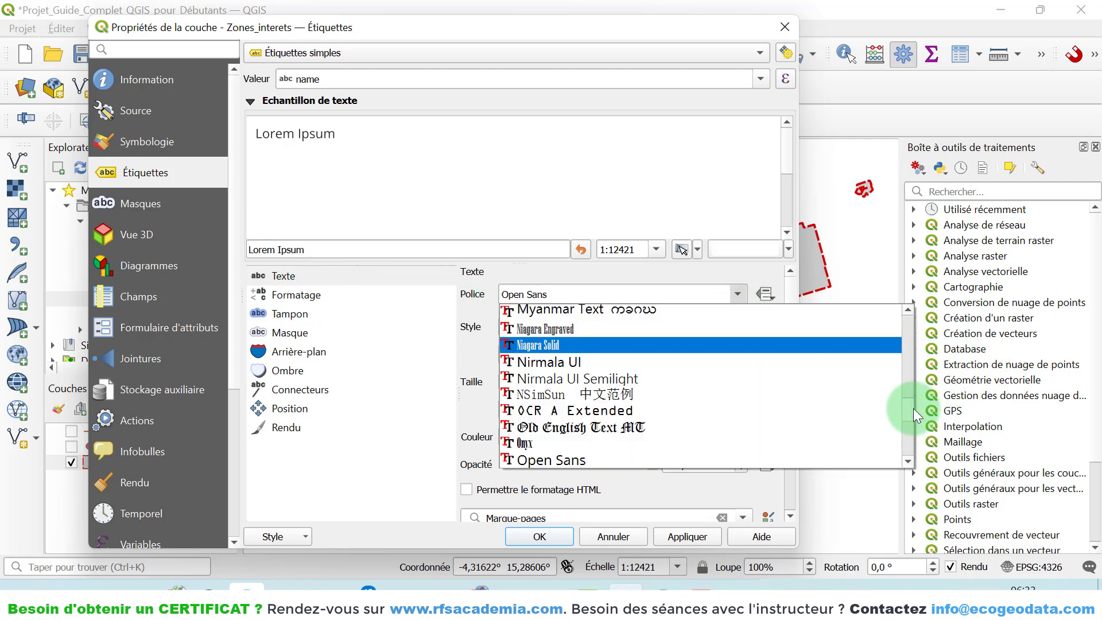
{"action": "left_click_drag", "start_coordinate": [914, 408], "coordinate": [913, 313]}
{"action": "left_click", "coordinate": [601, 358]}
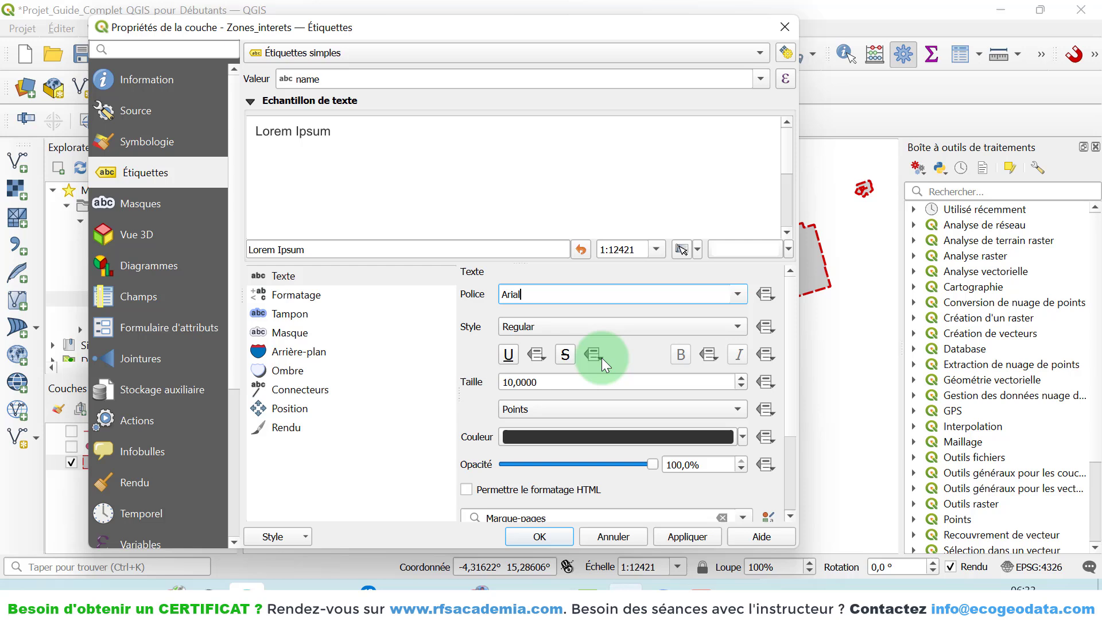
- Try the Bold style and underlining on the label text
{"action": "left_click", "coordinate": [538, 326]}
{"action": "left_click", "coordinate": [534, 343]}
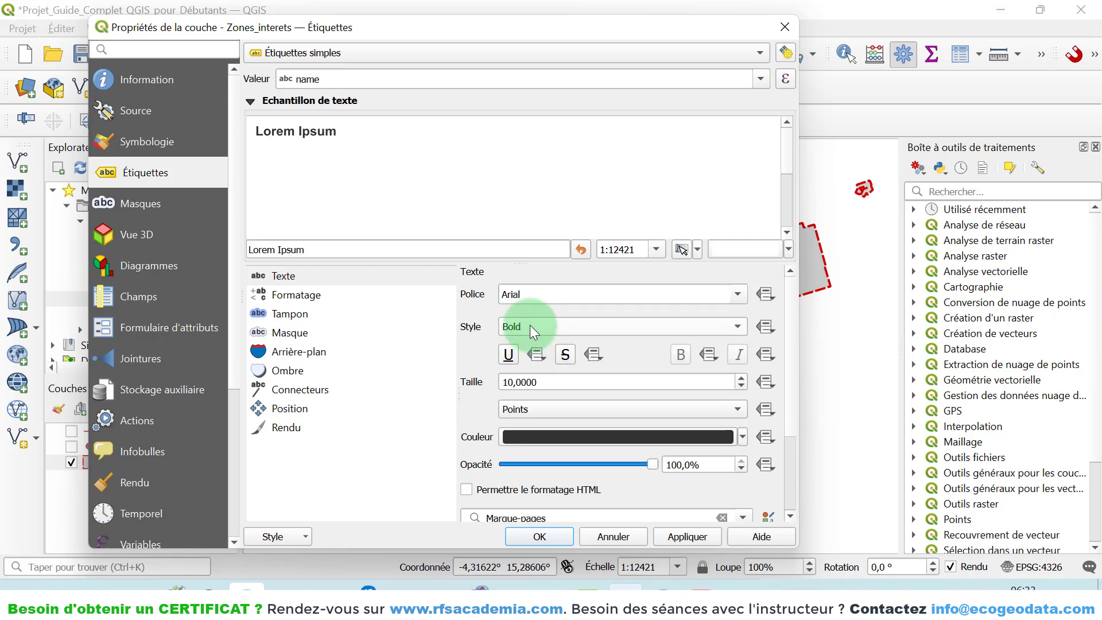
{"action": "left_click", "coordinate": [531, 324]}
{"action": "left_click", "coordinate": [532, 313]}
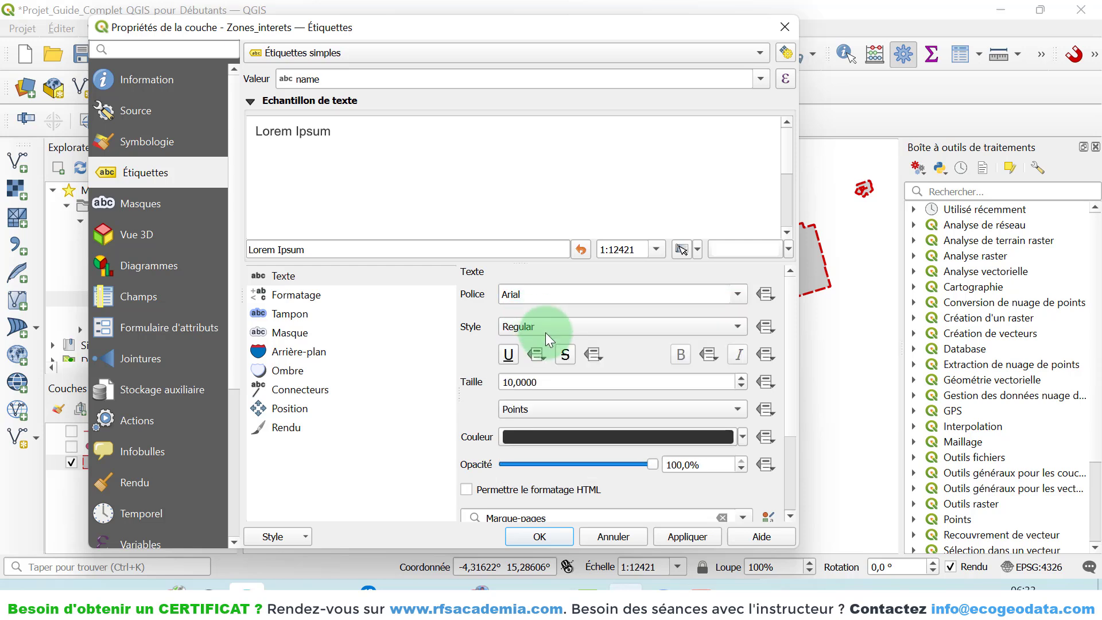
{"action": "left_click", "coordinate": [509, 356]}
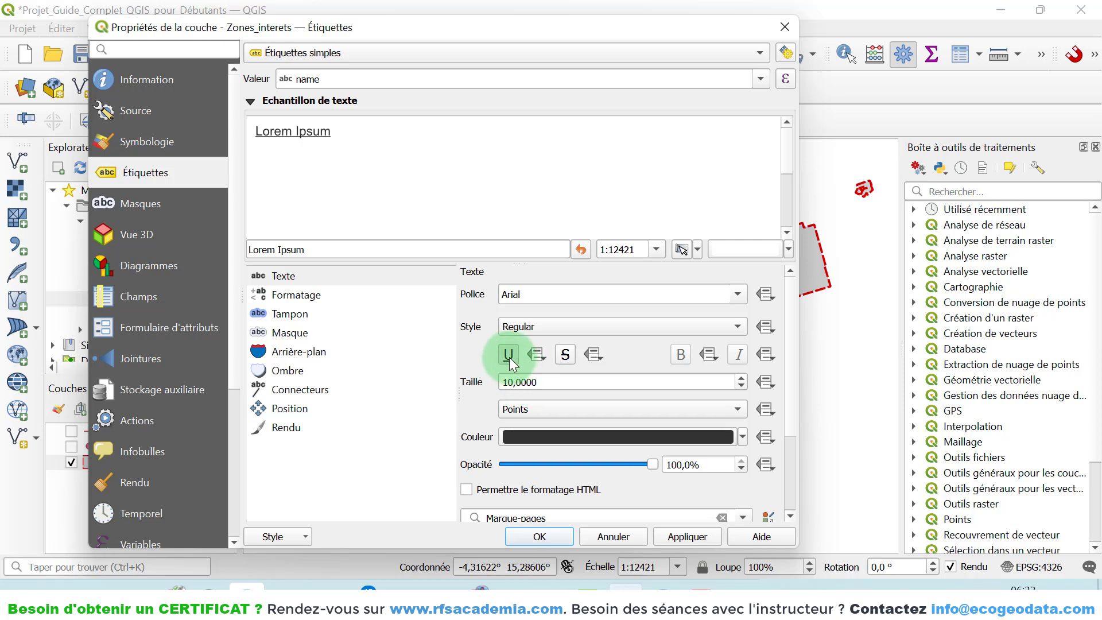
{"action": "left_click", "coordinate": [509, 355]}
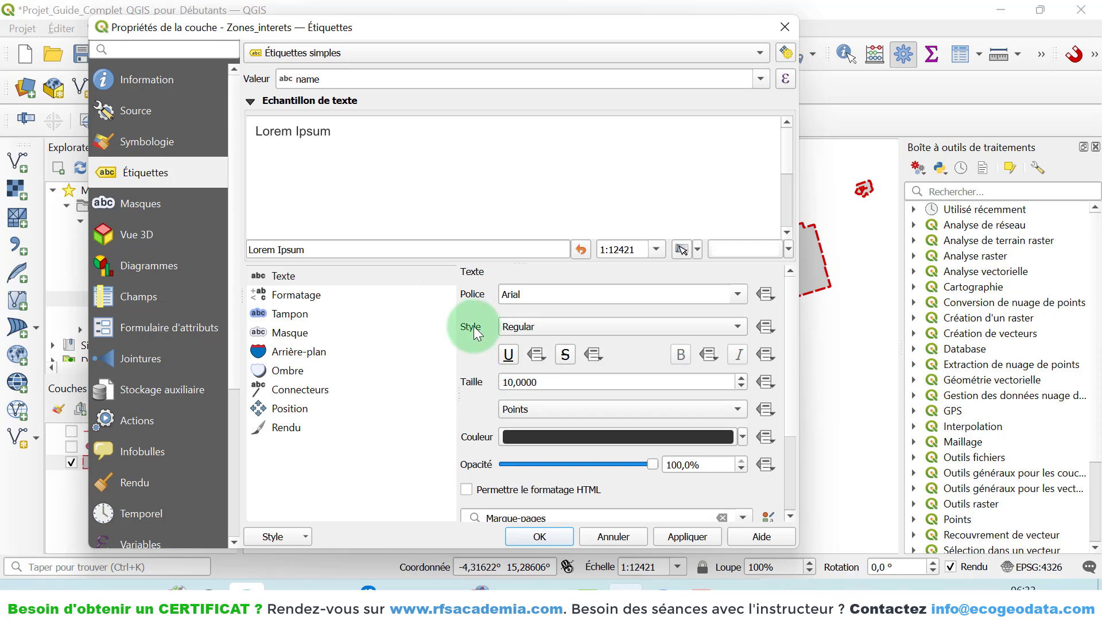
{"action": "left_click", "coordinate": [507, 355]}
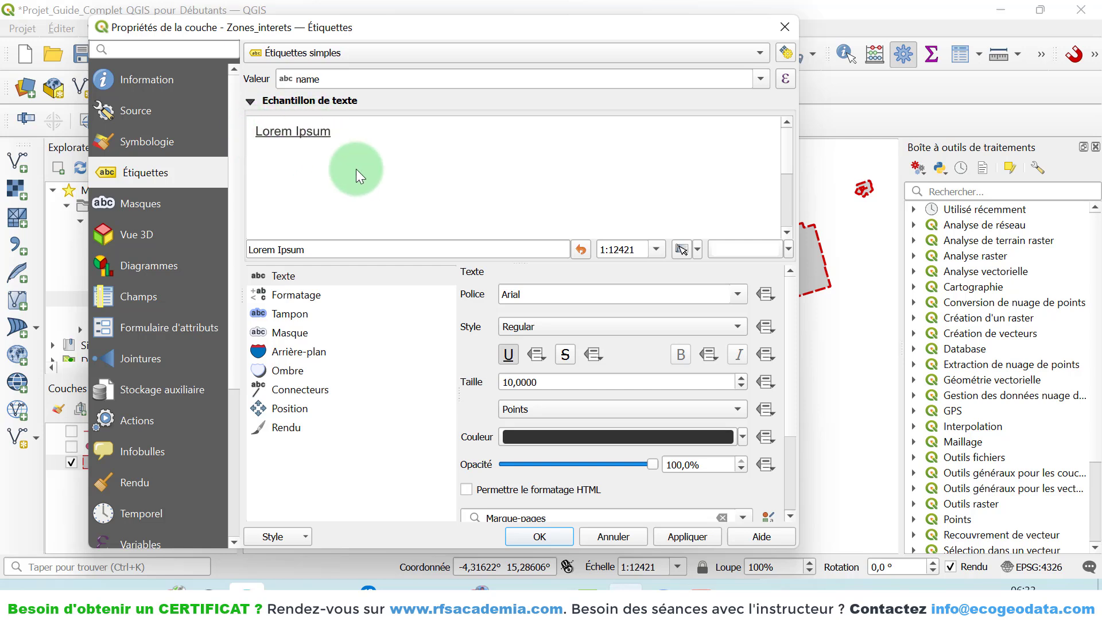
{"action": "left_click", "coordinate": [506, 360]}
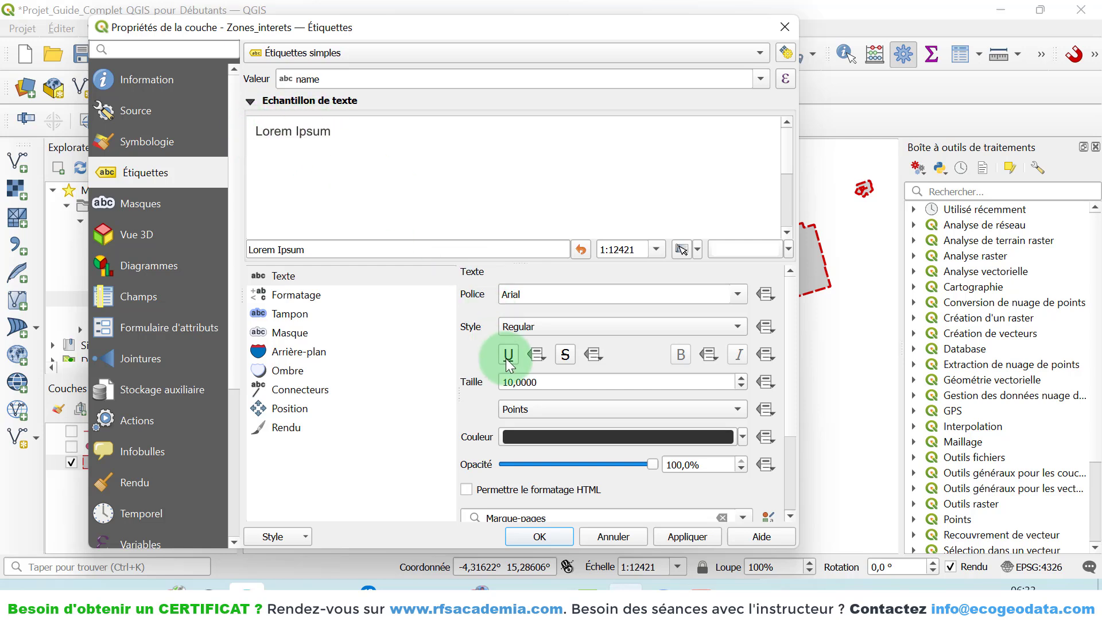
- Set the label text size to 8 points and its colour to dark red
{"action": "left_click", "coordinate": [741, 387]}
{"action": "left_click", "coordinate": [742, 386]}
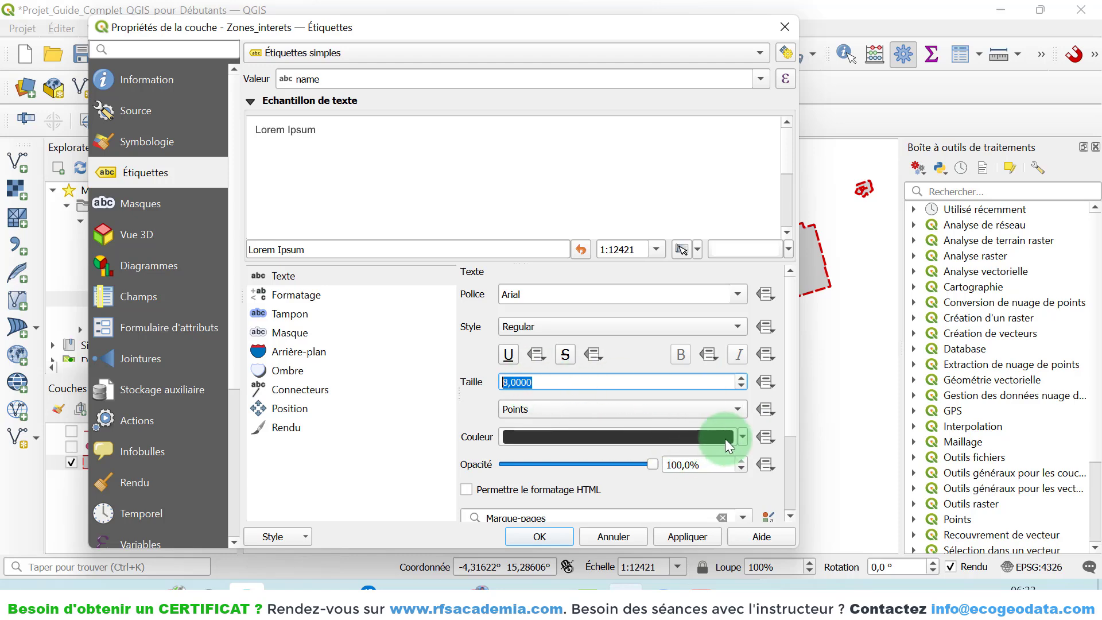
{"action": "left_click", "coordinate": [741, 438]}
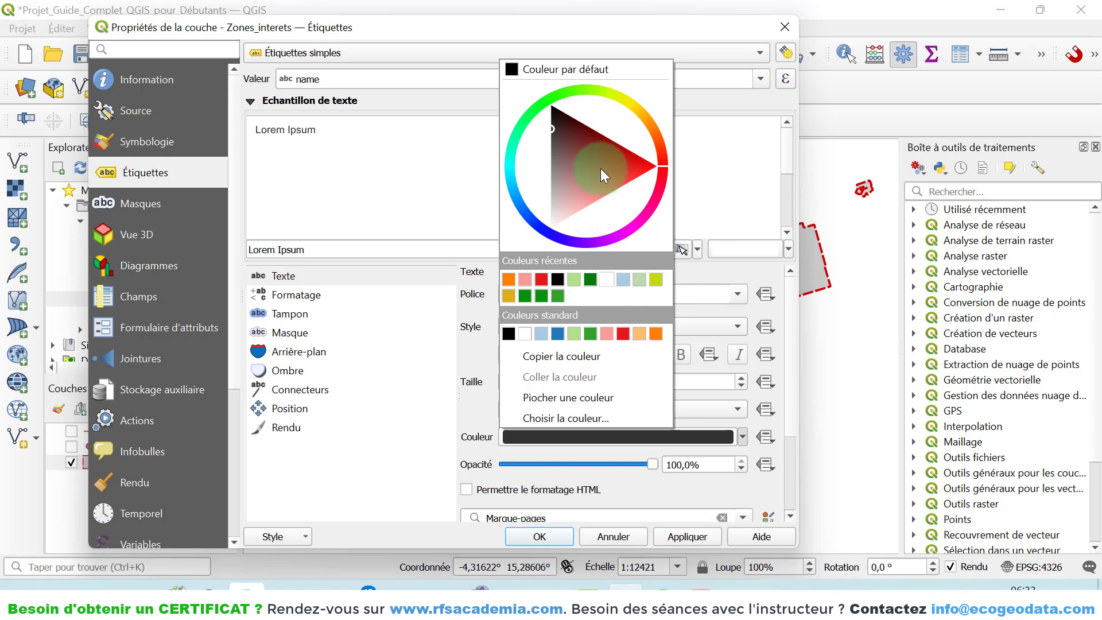
{"action": "left_click_drag", "start_coordinate": [601, 168], "coordinate": [627, 139]}
{"action": "left_click", "coordinate": [497, 374]}
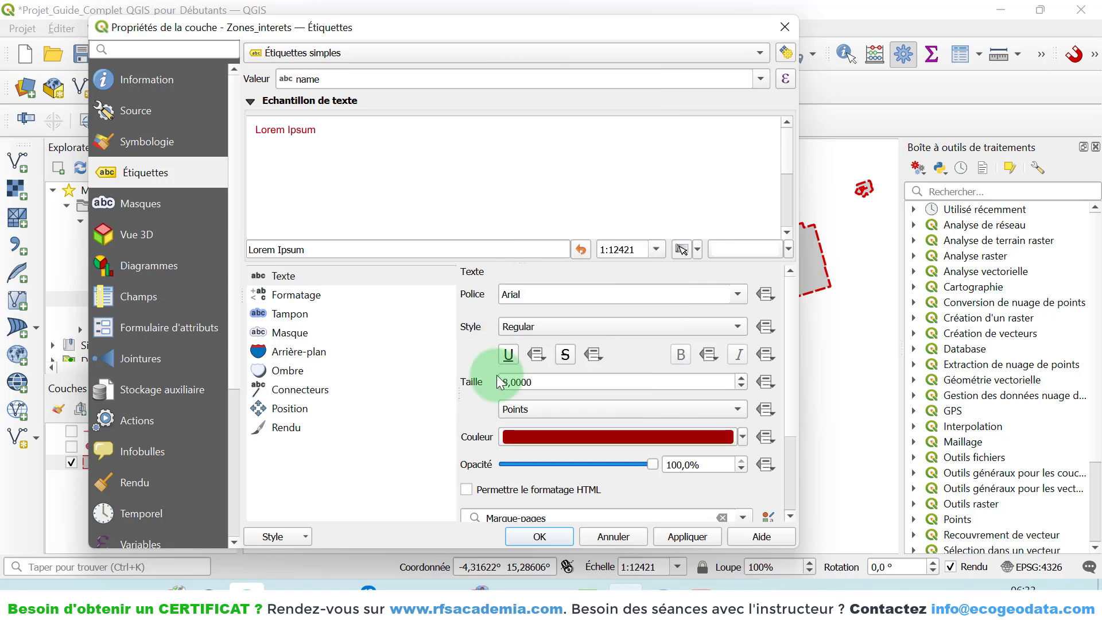
- Apply the label settings to the Zones_interets layer and move the properties dialog aside to uncover the map
{"action": "scroll", "coordinate": [478, 406], "scroll_direction": "down", "scroll_amount": 1}
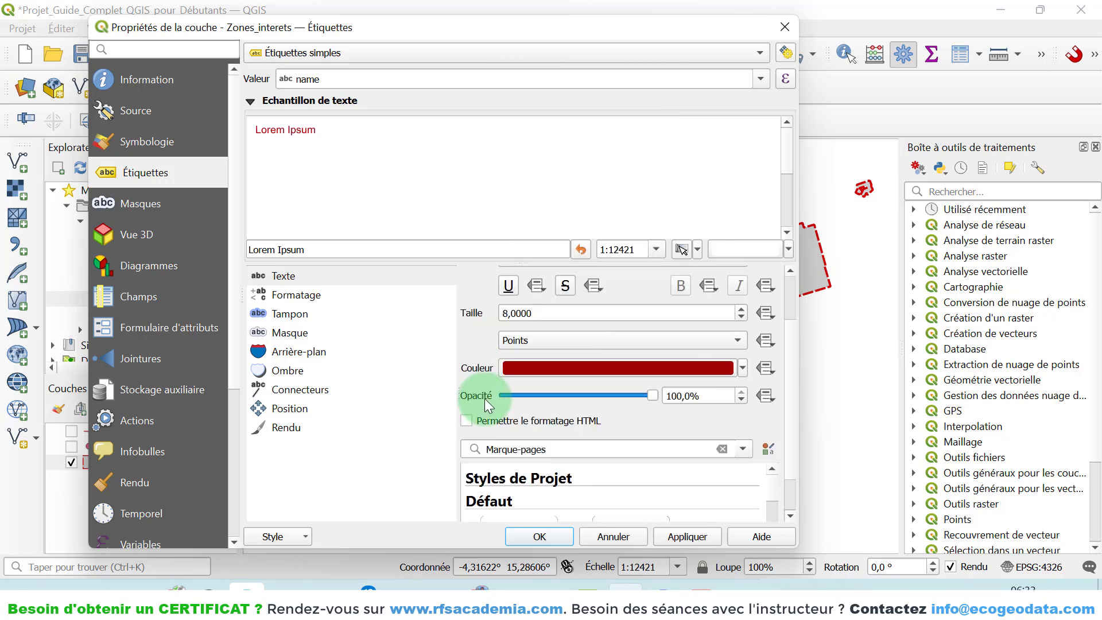
{"action": "left_click_drag", "start_coordinate": [714, 395], "coordinate": [652, 389]}
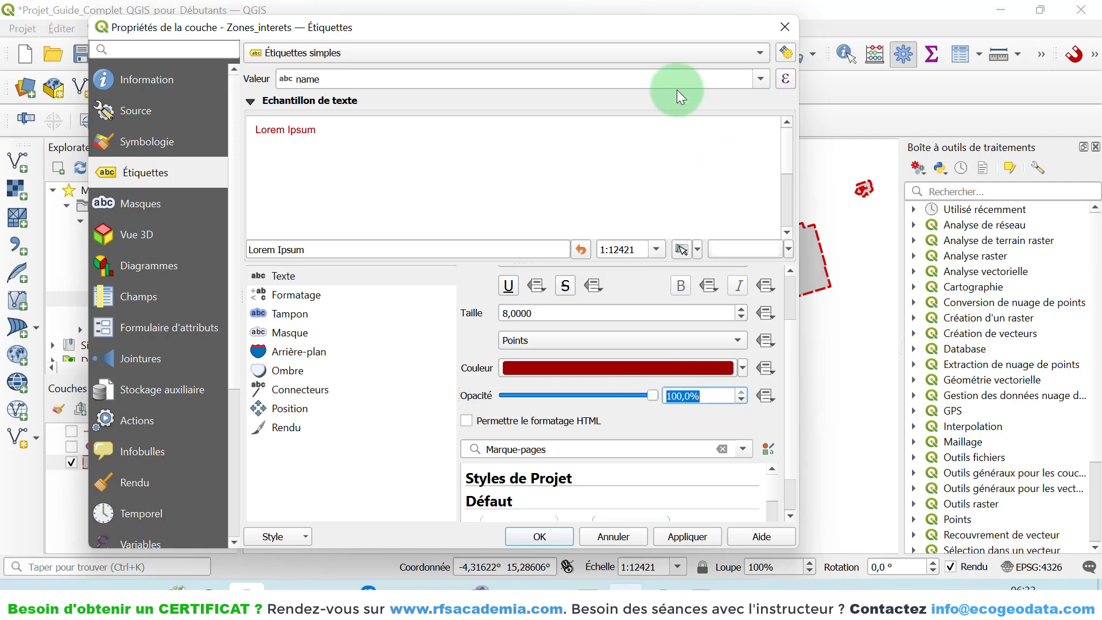
{"action": "left_click_drag", "start_coordinate": [670, 24], "coordinate": [562, 24]}
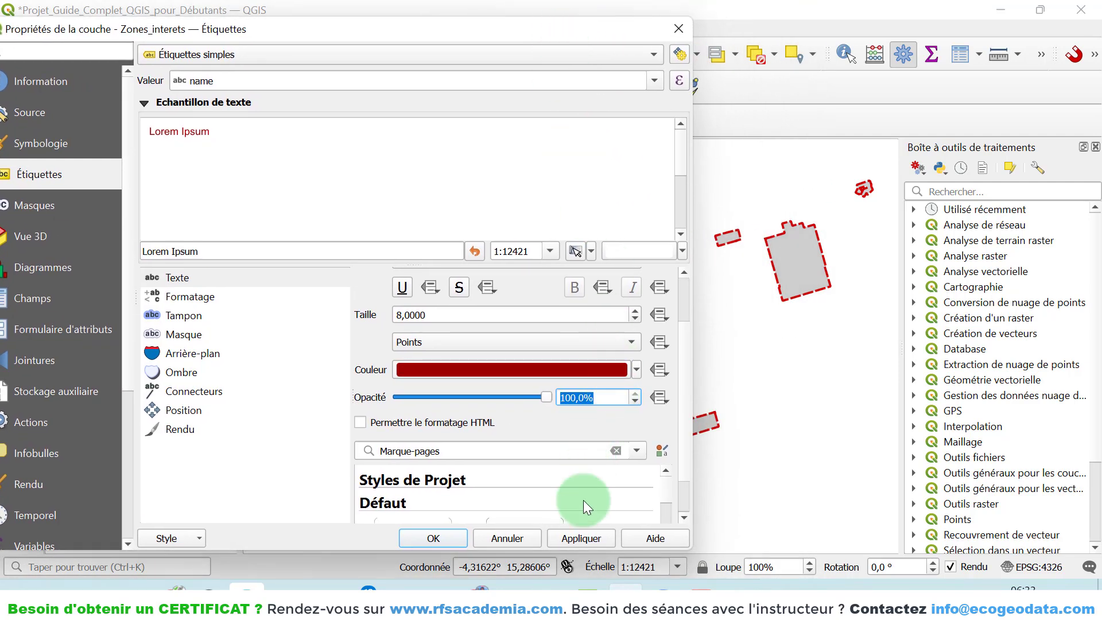
{"action": "left_click", "coordinate": [585, 536]}
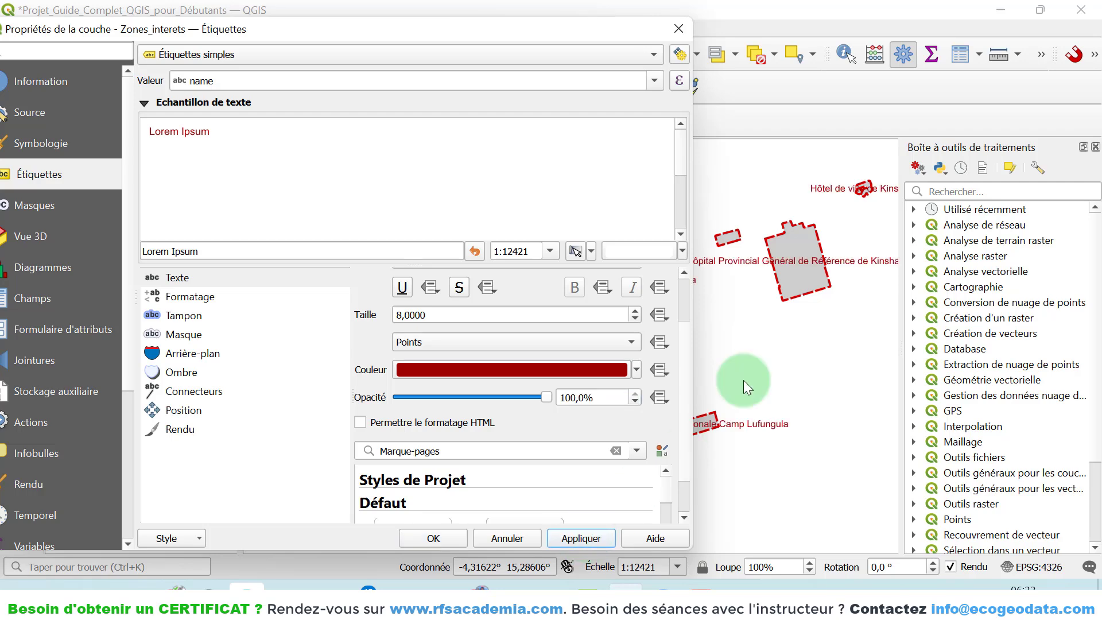
{"action": "left_click_drag", "start_coordinate": [605, 32], "coordinate": [485, 44]}
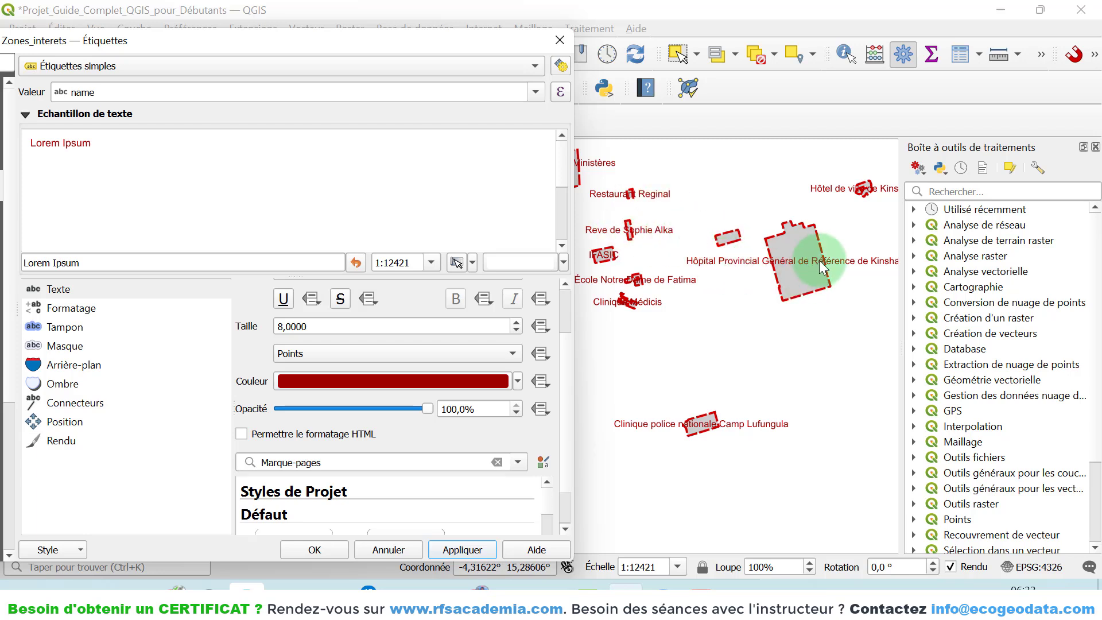
- Set the label text opacity to 60% and apply it to the Zones_interets layer
{"action": "left_click_drag", "start_coordinate": [450, 43], "coordinate": [480, 31]}
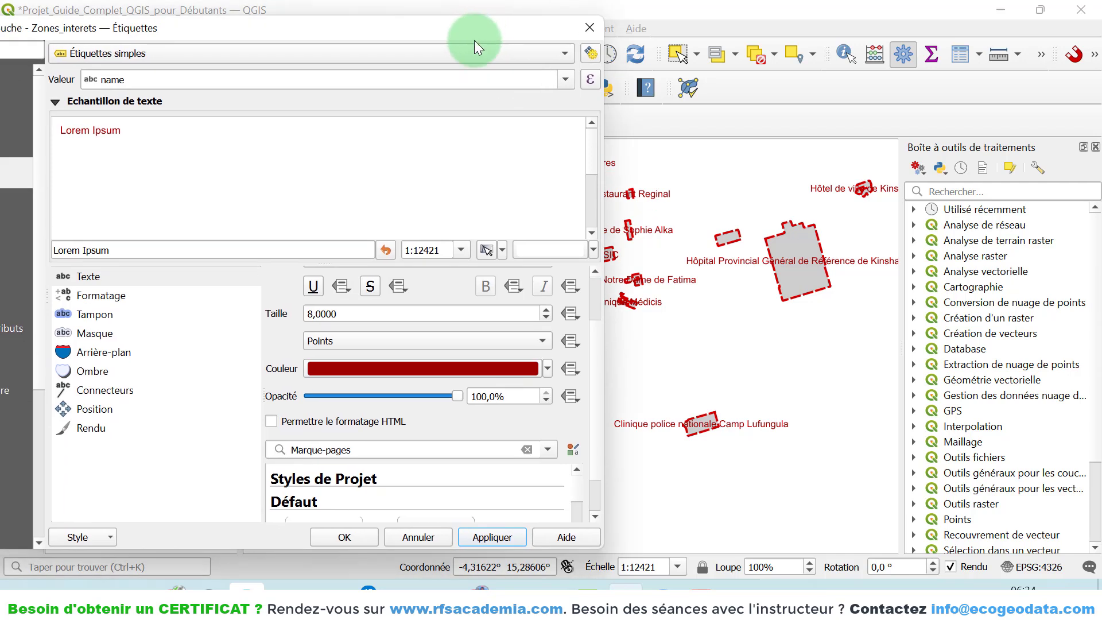
{"action": "left_click_drag", "start_coordinate": [516, 396], "coordinate": [465, 396]}
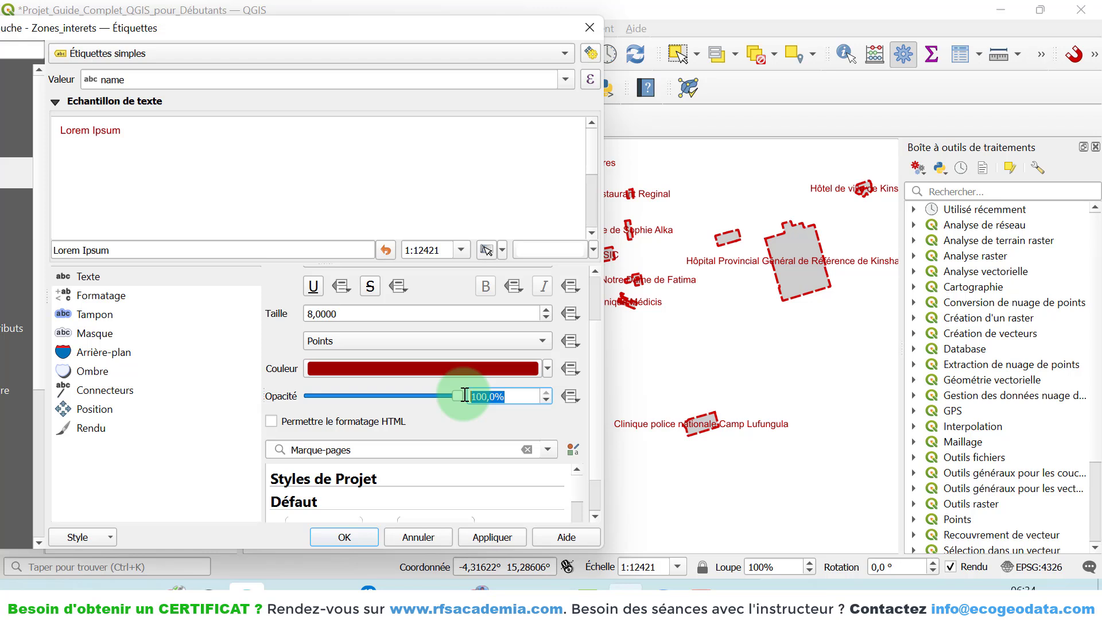
{"action": "type", "text": "60"}
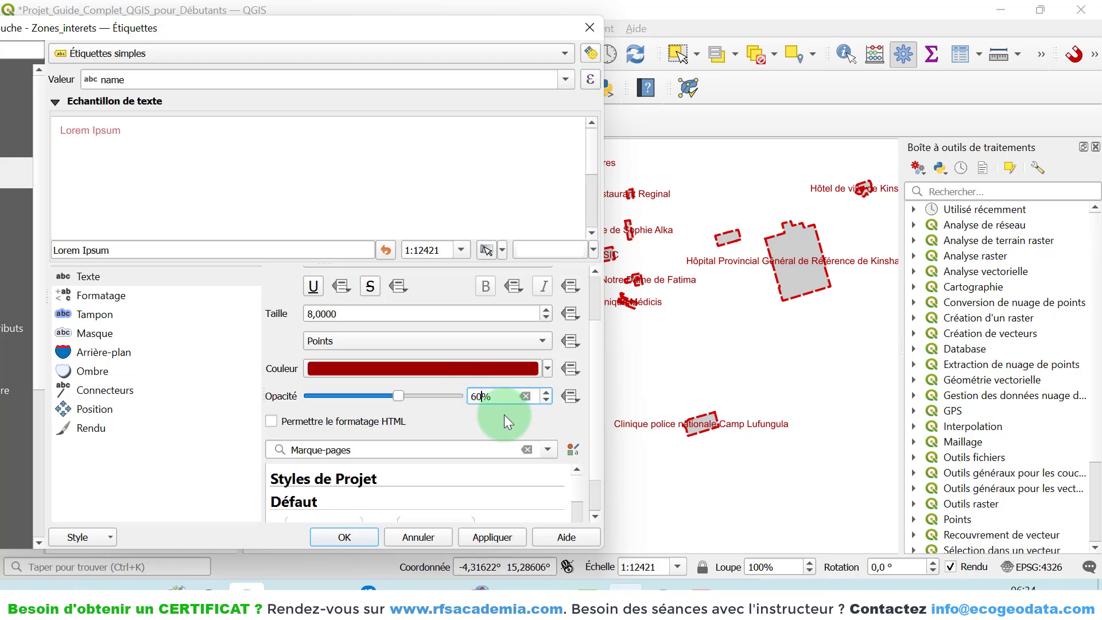
{"action": "left_click", "coordinate": [505, 542]}
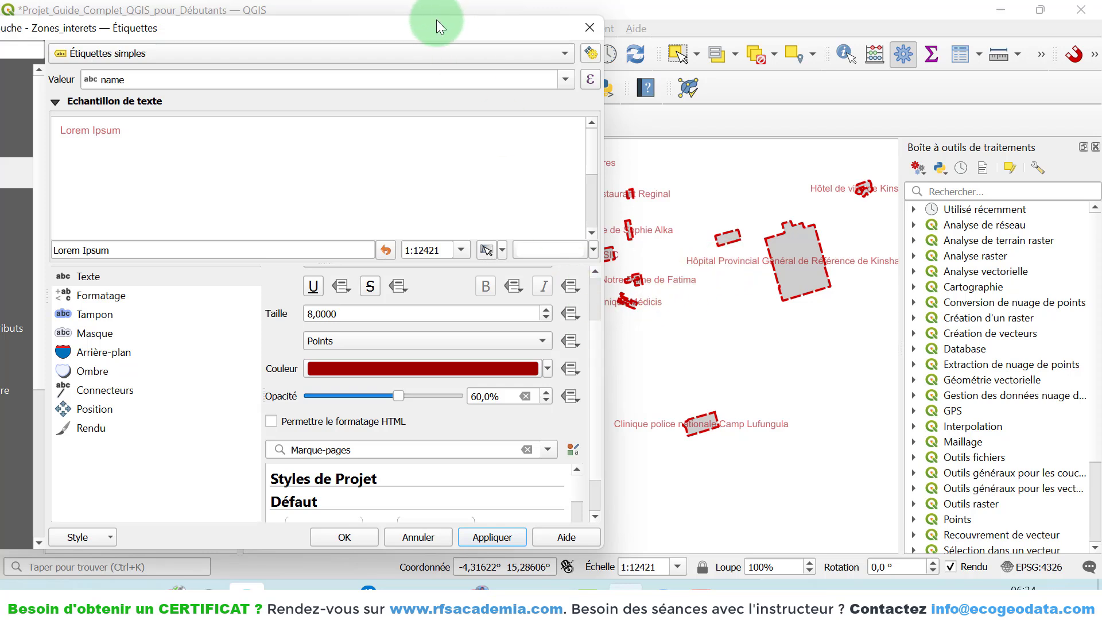
{"action": "left_click_drag", "start_coordinate": [435, 19], "coordinate": [480, 16]}
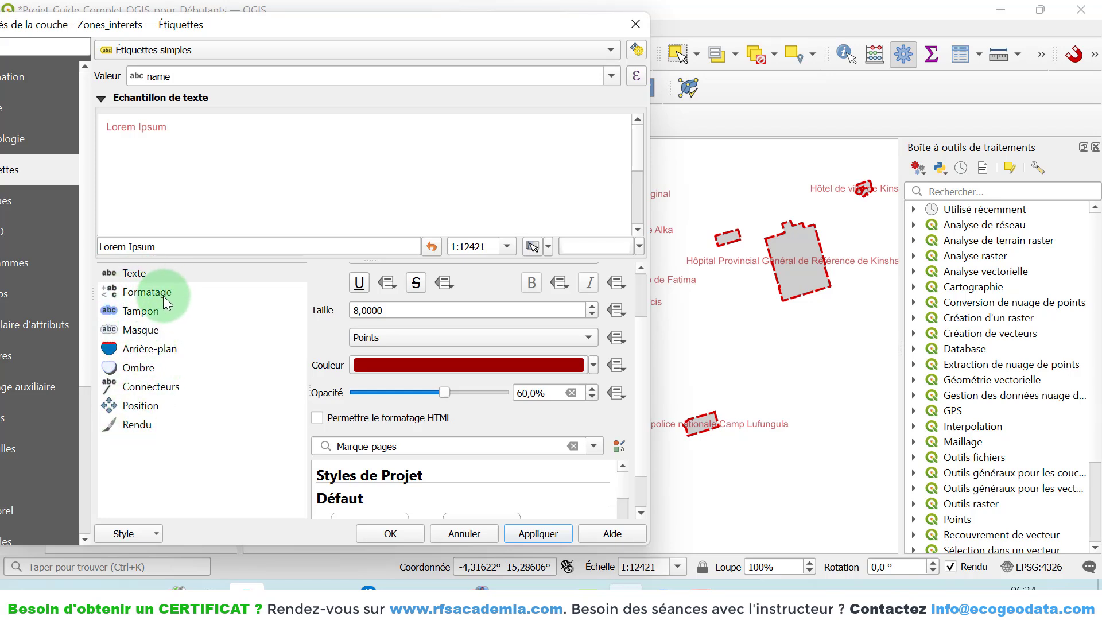
- Enable a buffer (Tampon) around the label text with a size of 0.3 millimetres and apply it
{"action": "left_click", "coordinate": [147, 316]}
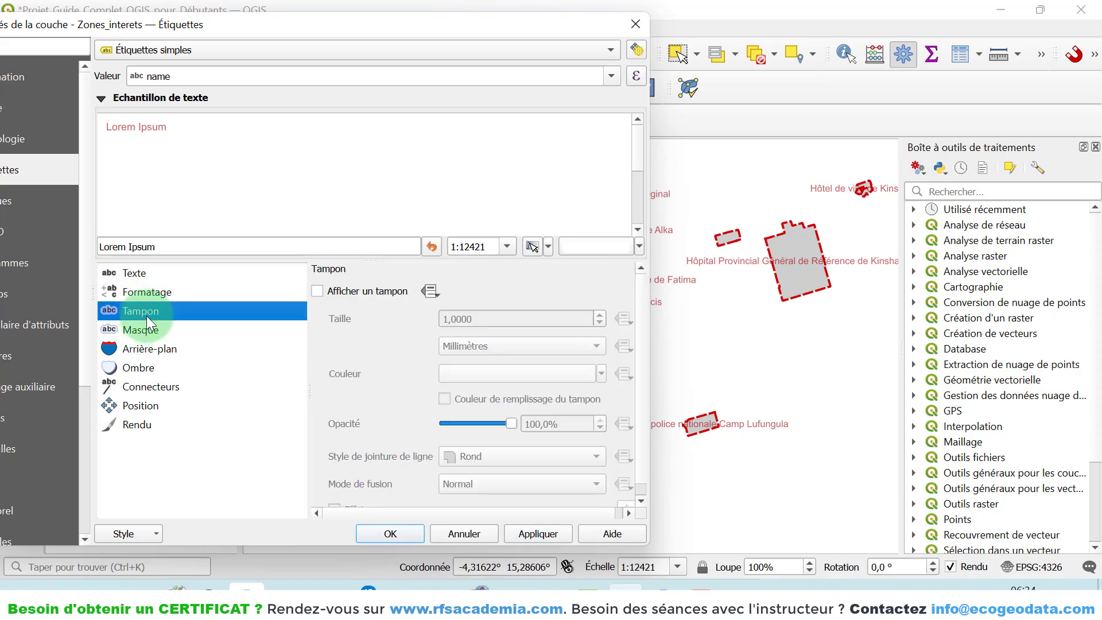
{"action": "left_click", "coordinate": [319, 290]}
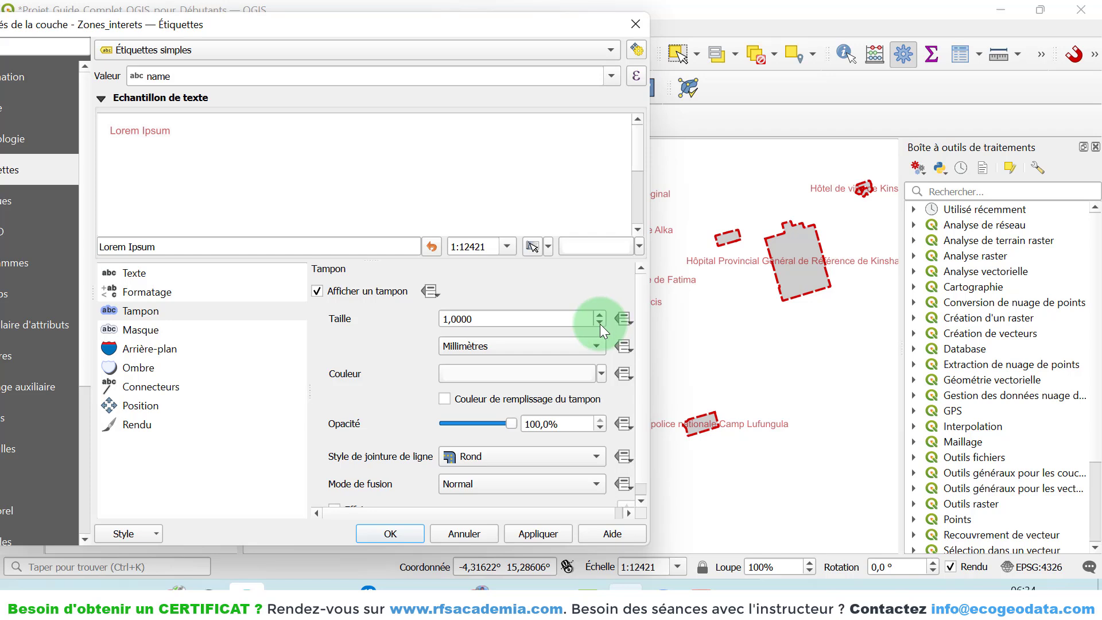
{"action": "left_click", "coordinate": [600, 324]}
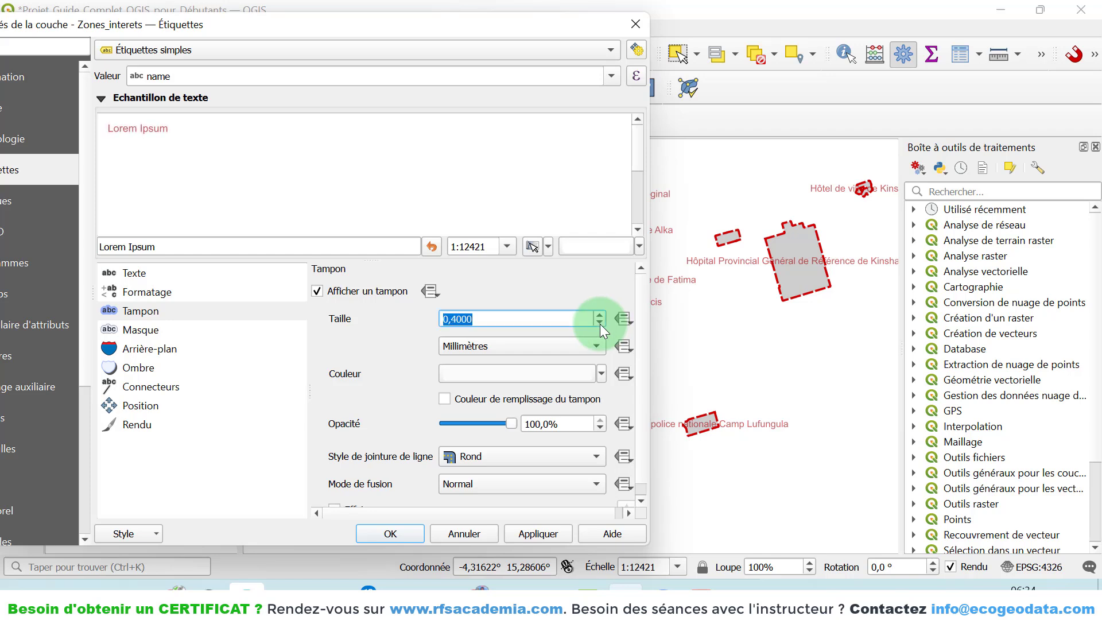
{"action": "left_click", "coordinate": [600, 324]}
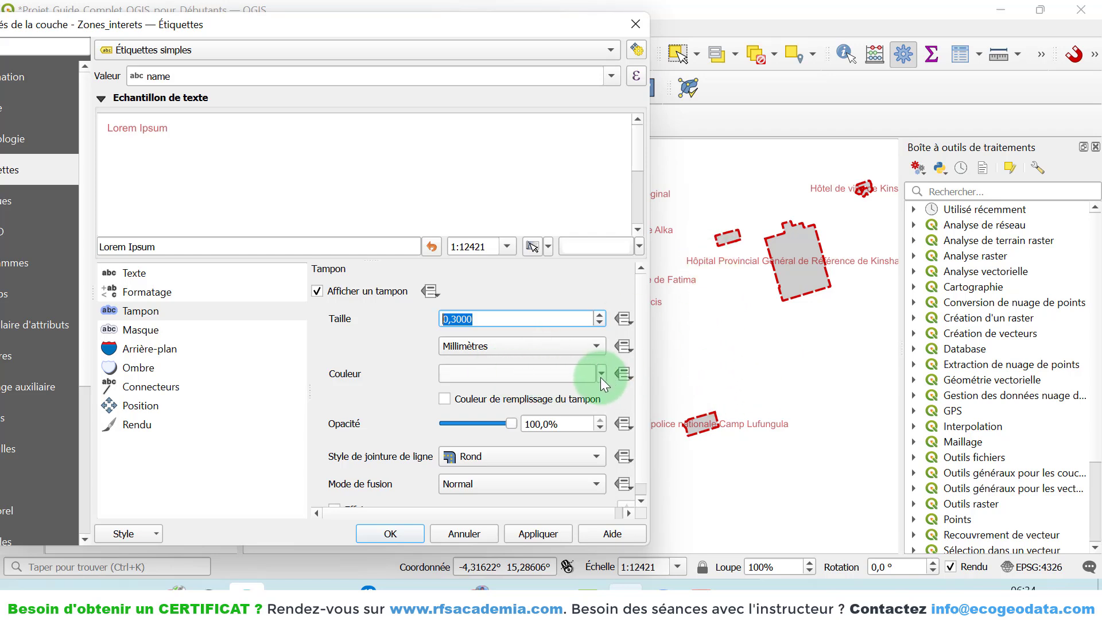
{"action": "left_click", "coordinate": [547, 524]}
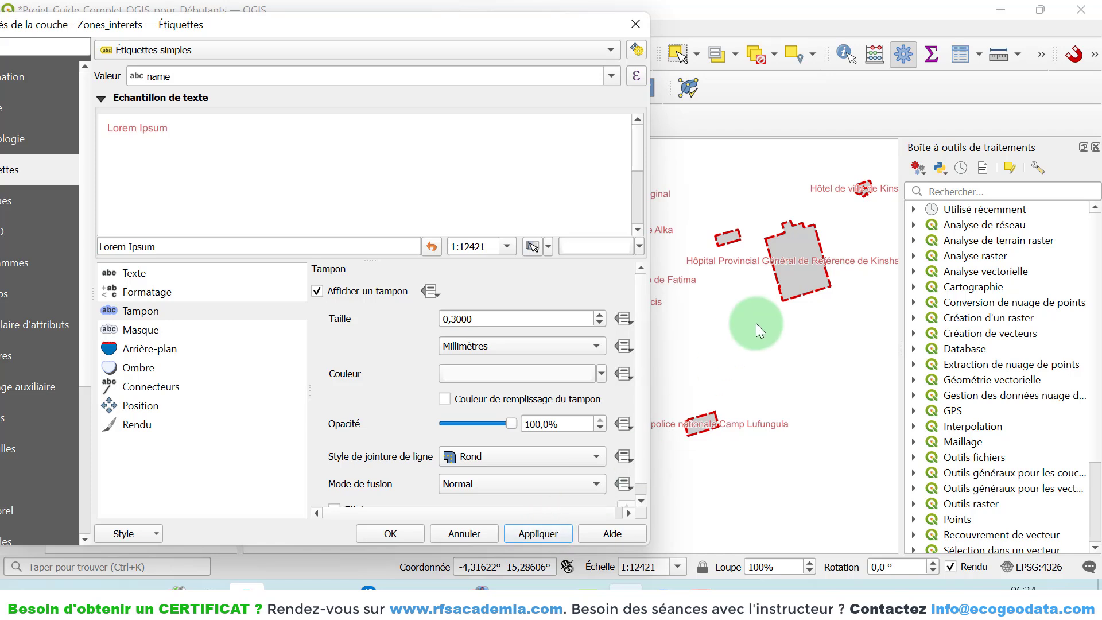
{"action": "left_click", "coordinate": [813, 263]}
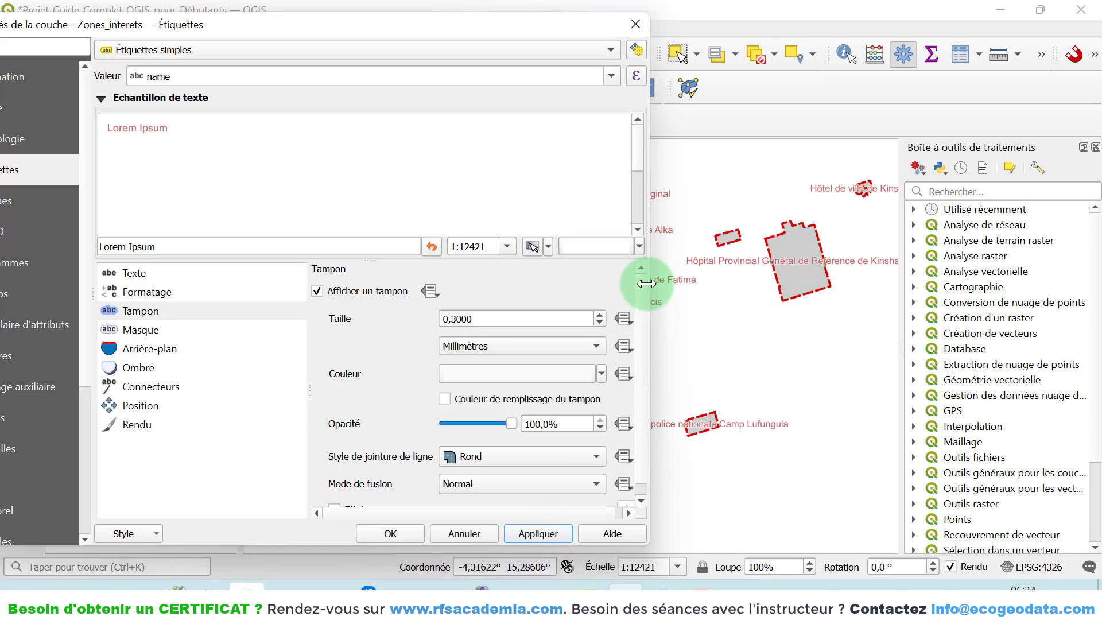
- Increase the label buffer size to 0.6 millimetres and apply it to the layer
{"action": "left_click", "coordinate": [599, 315]}
{"action": "left_click", "coordinate": [600, 314]}
{"action": "left_click", "coordinate": [599, 314]}
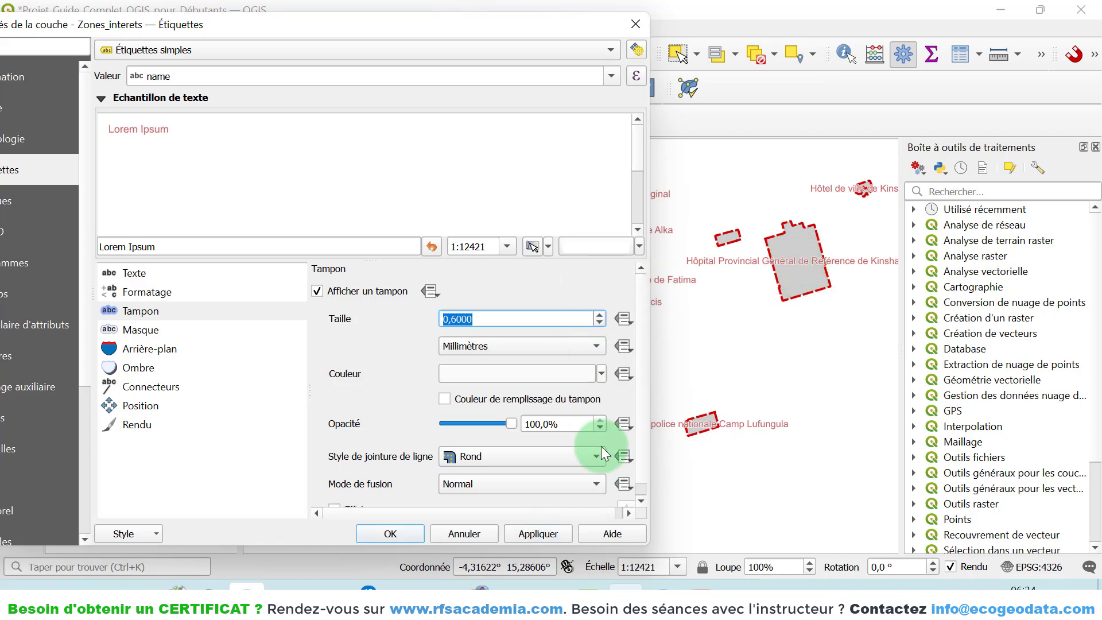
{"action": "left_click", "coordinate": [561, 531]}
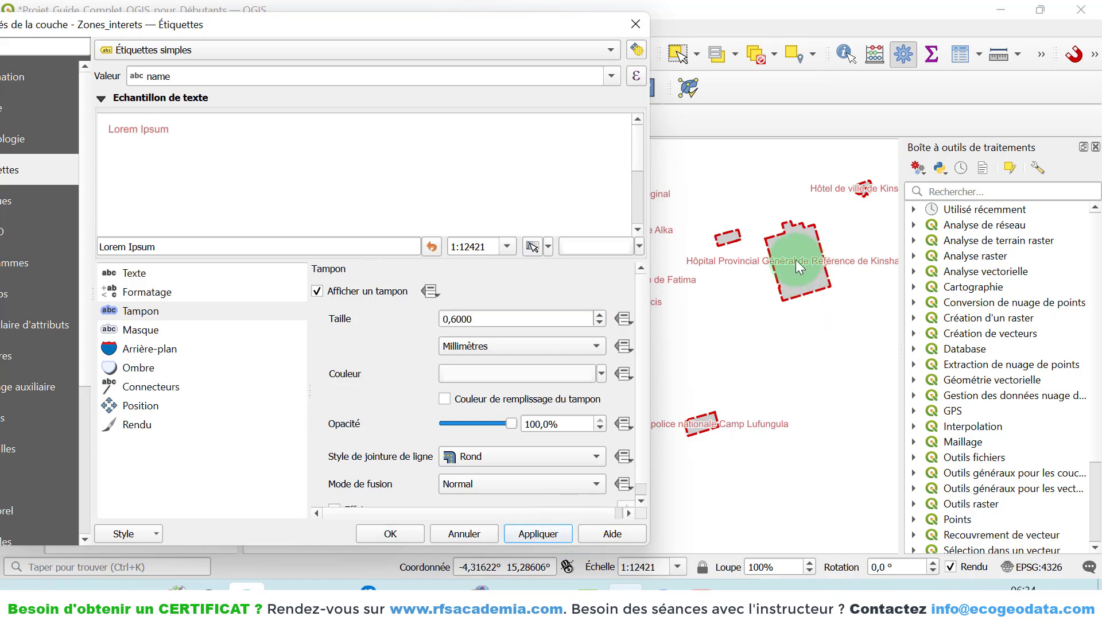
{"action": "left_click", "coordinate": [810, 261]}
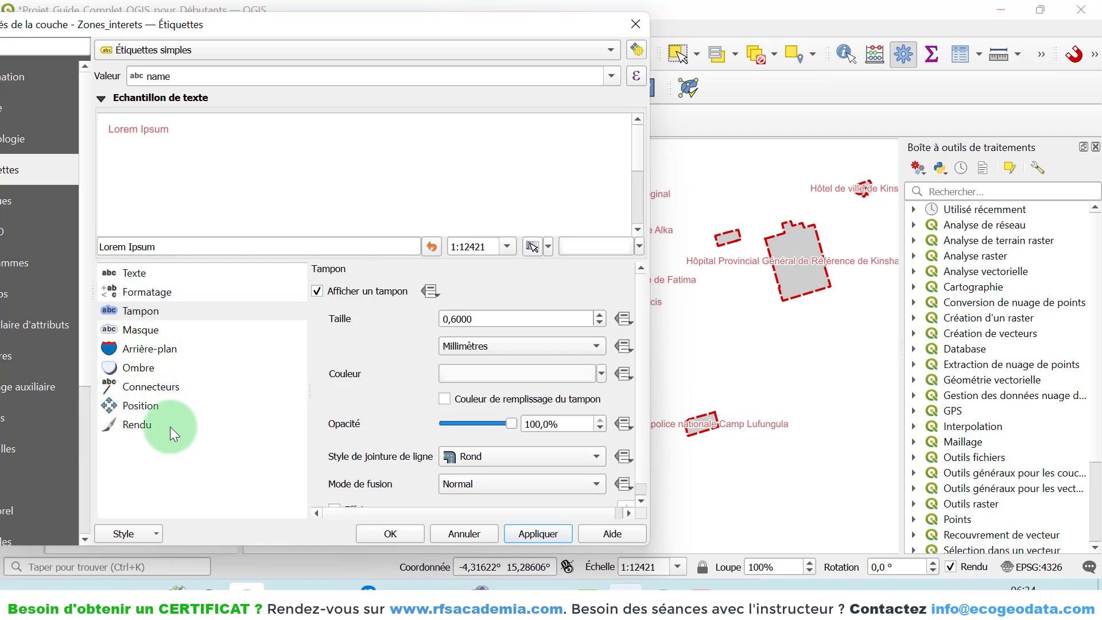
- Set the label placement mode to En dehors des polygones, apply it and close the layer properties to check the labels on the map
{"action": "left_click", "coordinate": [153, 406]}
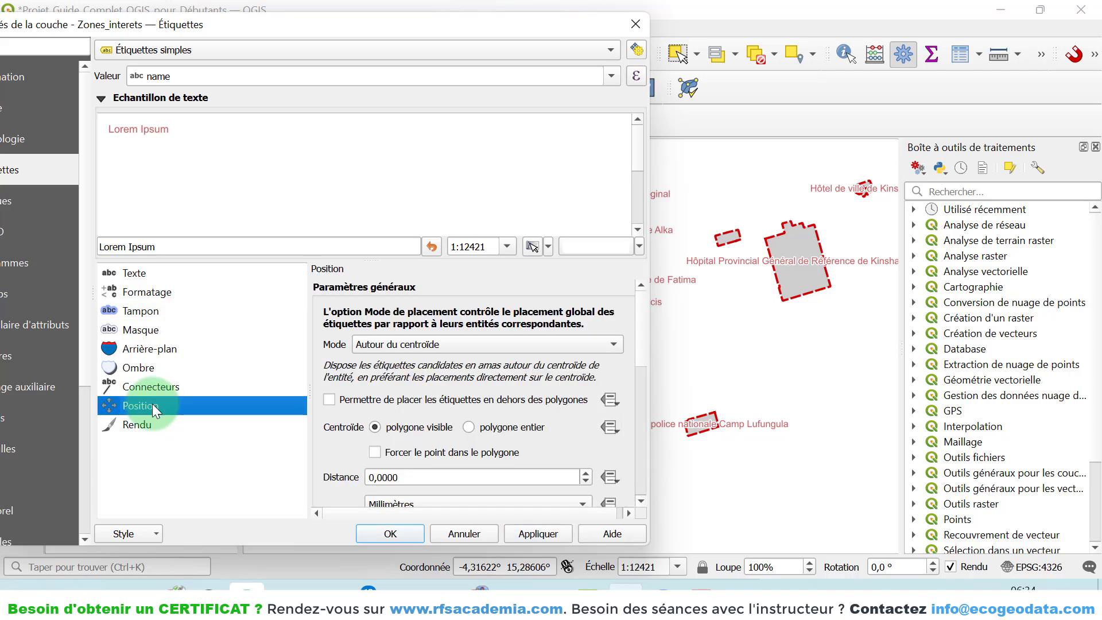
{"action": "left_click", "coordinate": [380, 343]}
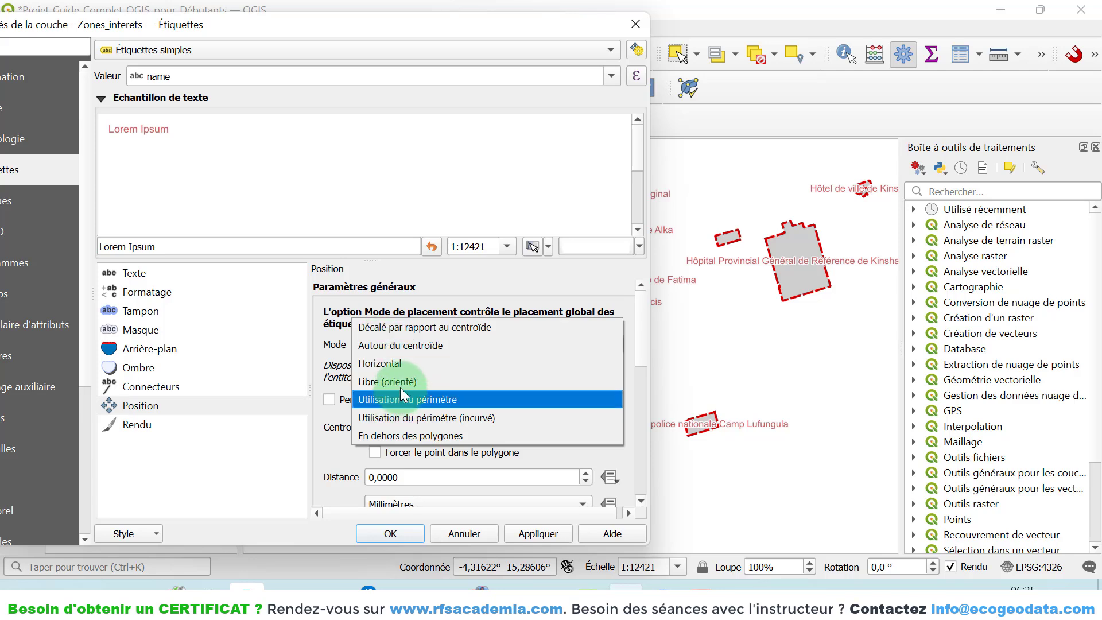
{"action": "left_click", "coordinate": [402, 435]}
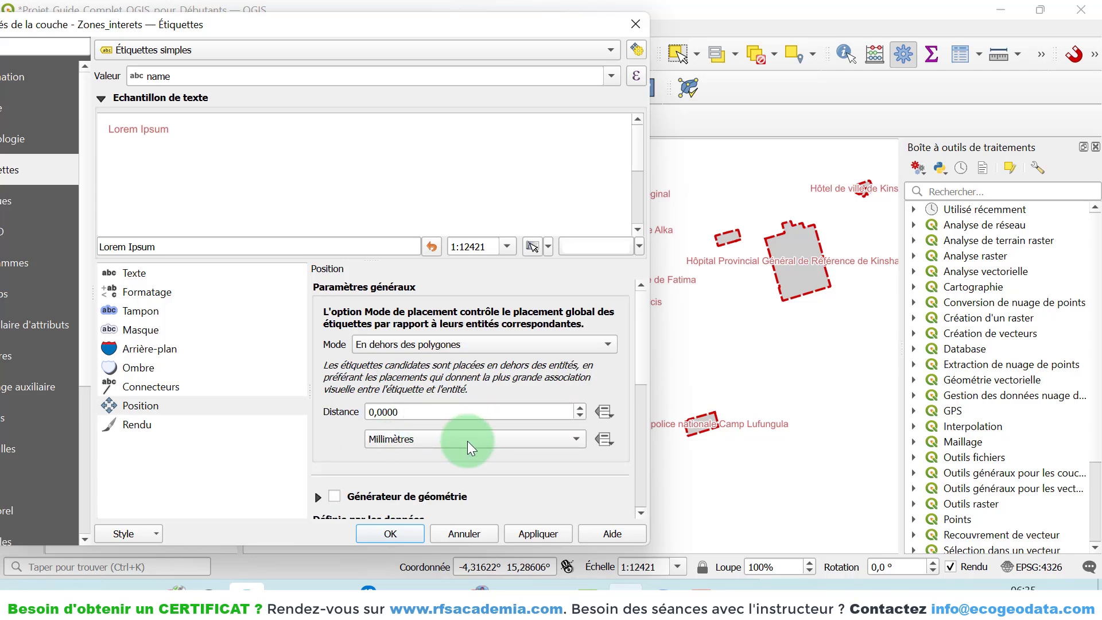
{"action": "left_click", "coordinate": [547, 534]}
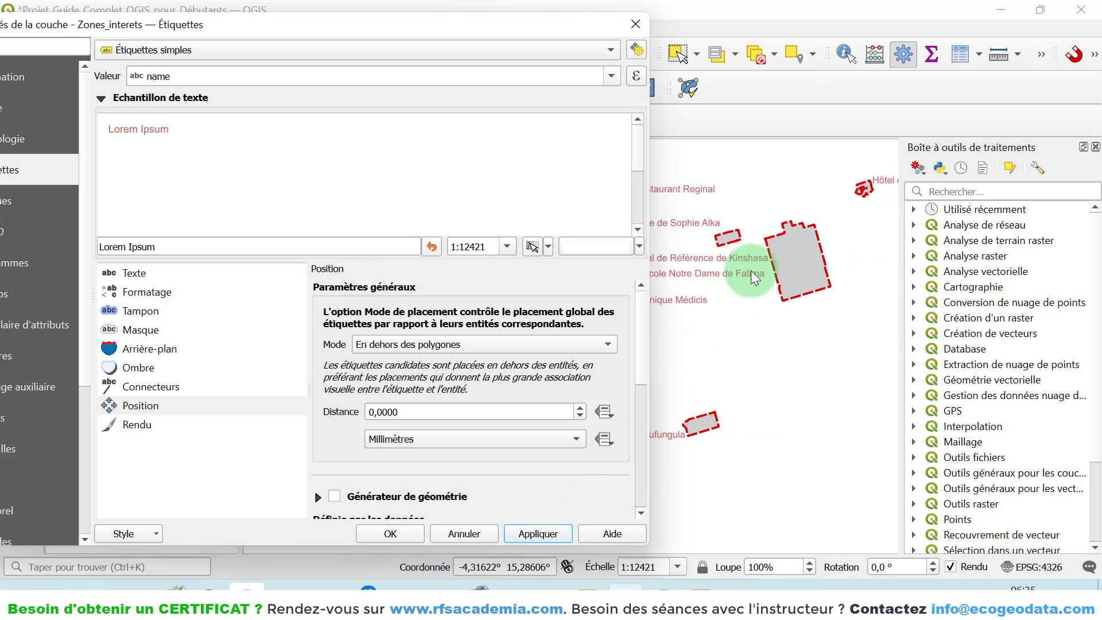
{"action": "left_click_drag", "start_coordinate": [533, 25], "coordinate": [692, 21]}
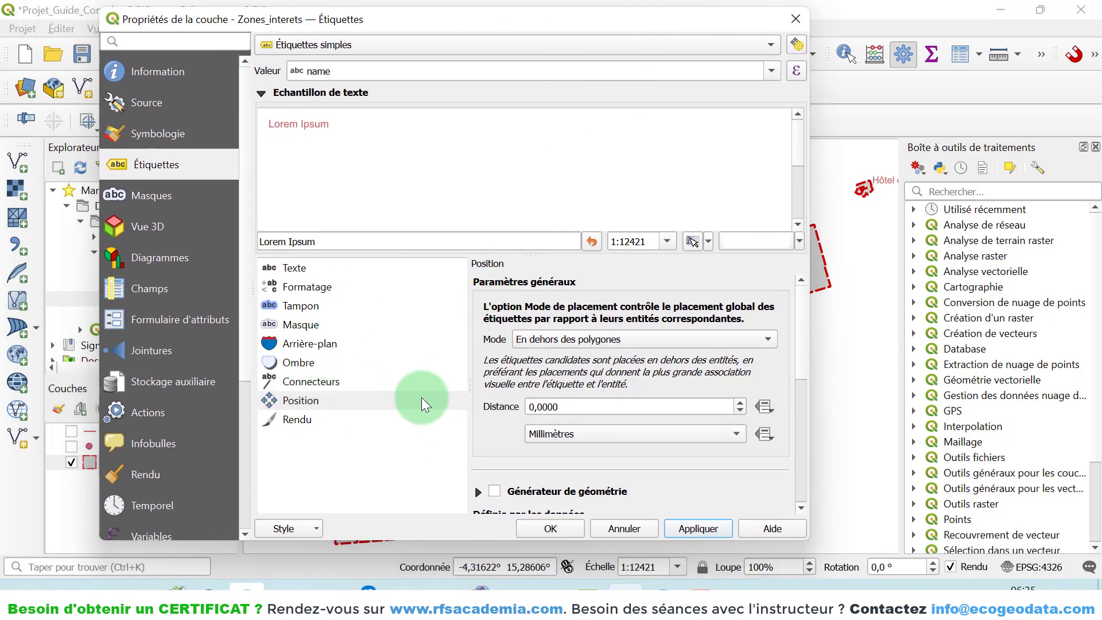
{"action": "left_click", "coordinate": [550, 528]}
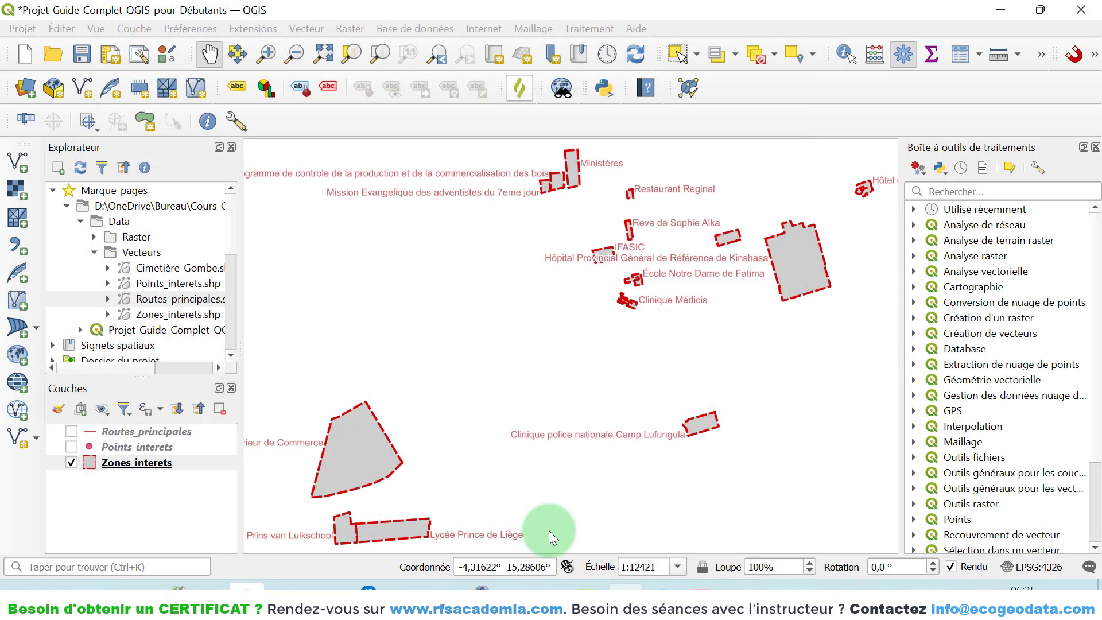
{"action": "mouse_move", "coordinate": [554, 374]}
{"action": "left_mouse_down"}
{"action": "mouse_move", "coordinate": [583, 375]}
{"action": "mouse_move", "coordinate": [574, 371]}
{"action": "left_mouse_up"}
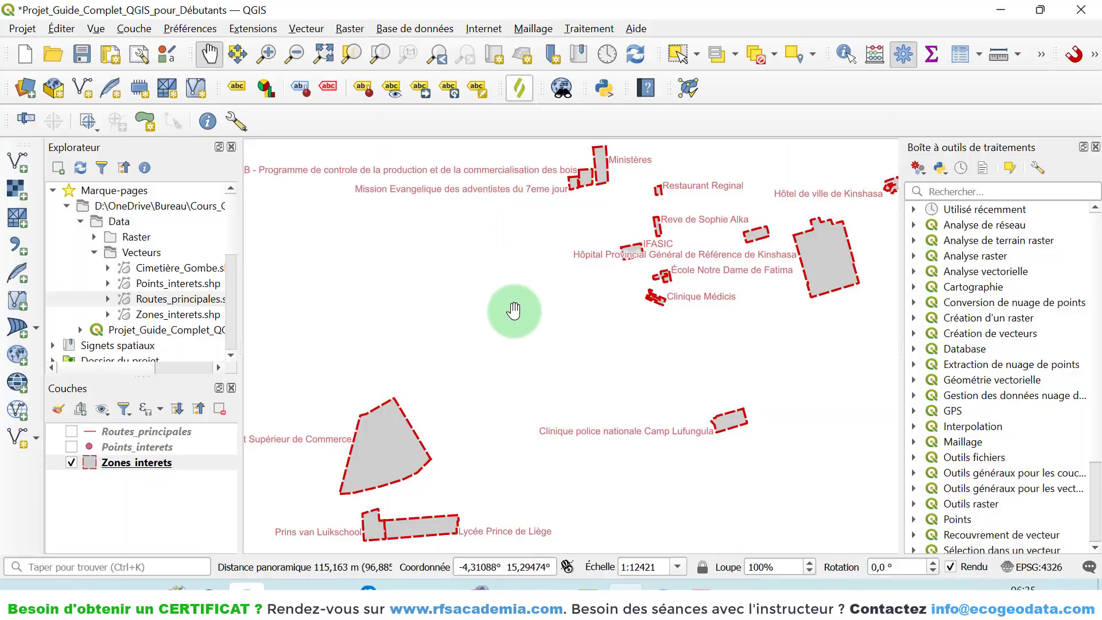